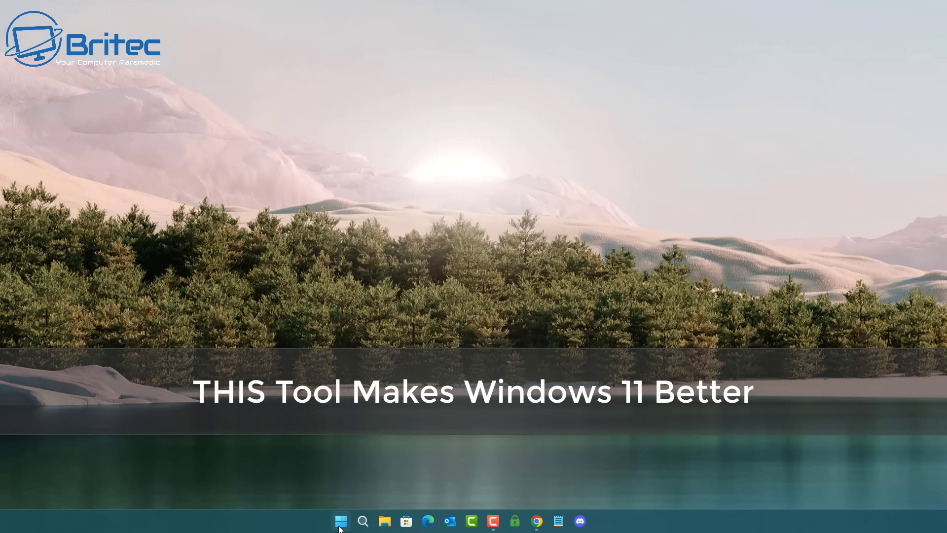
Browse the stock Windows 11 Start menu's pinned apps and full app list, then close it.
left_click(340, 522)
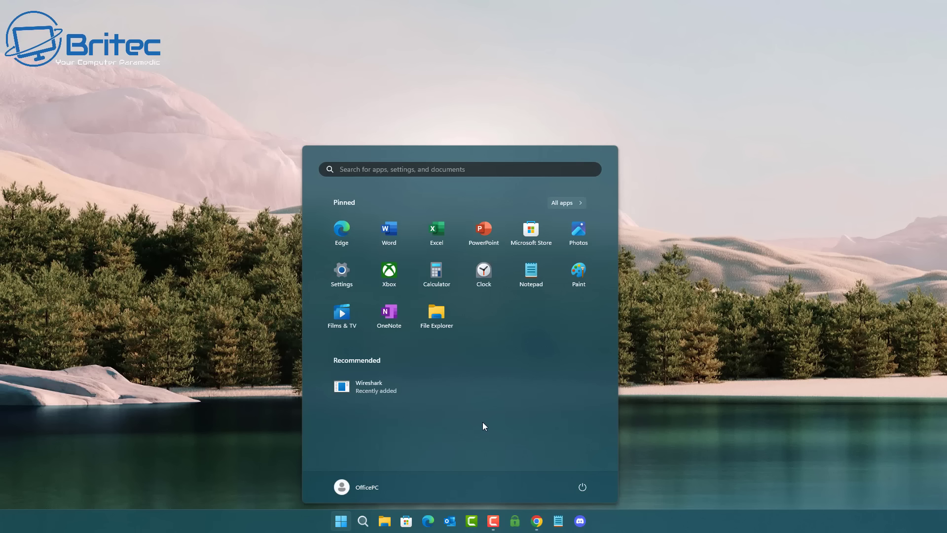
left_click(557, 203)
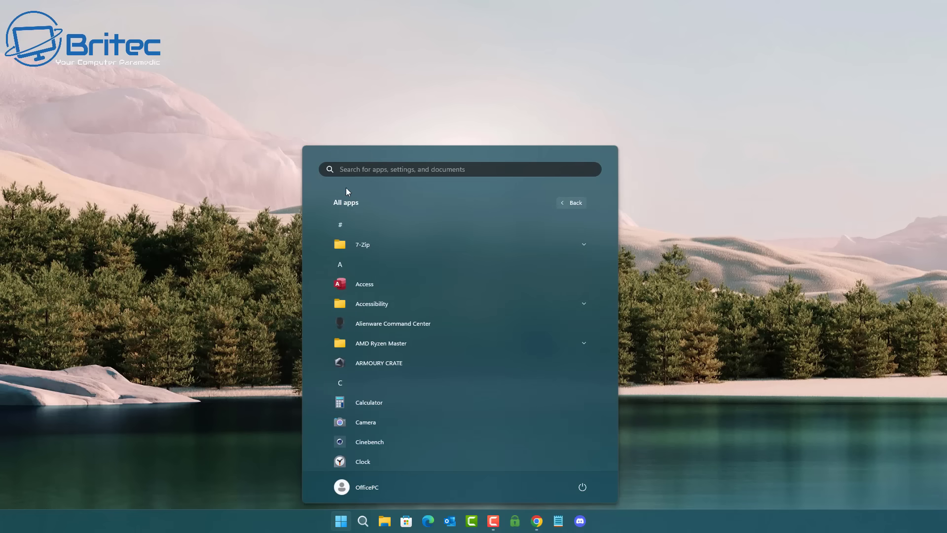
left_click(574, 202)
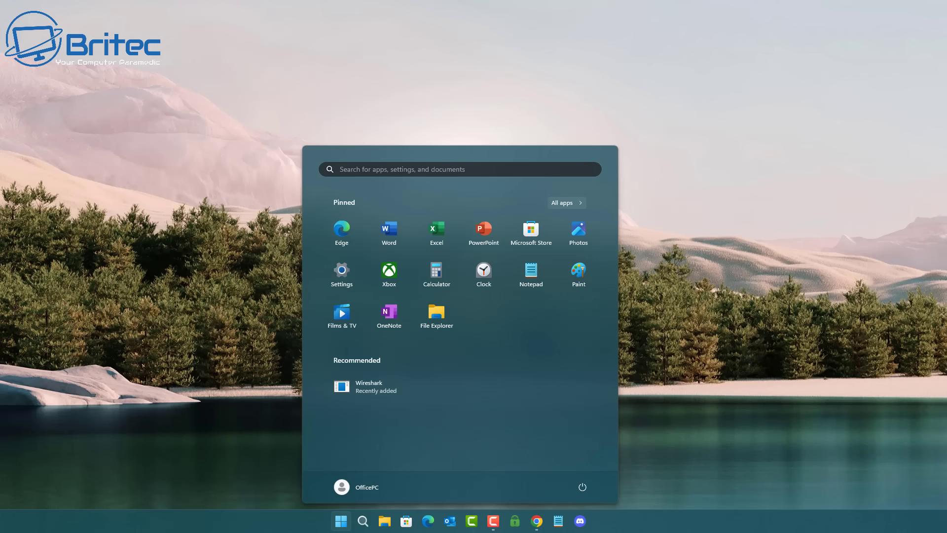
left_click(850, 159)
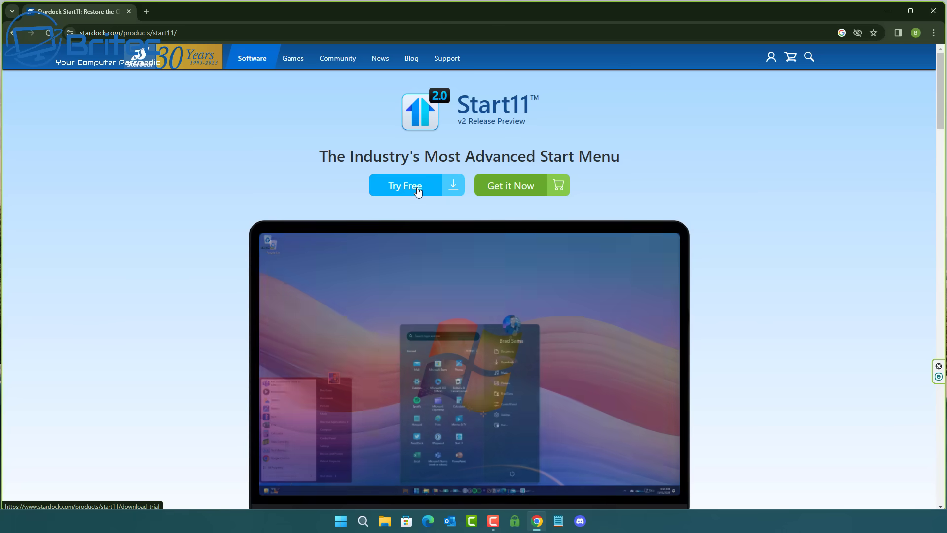
Download the Start11 free trial installer from the product page, then minimise Chrome.
left_click(417, 191)
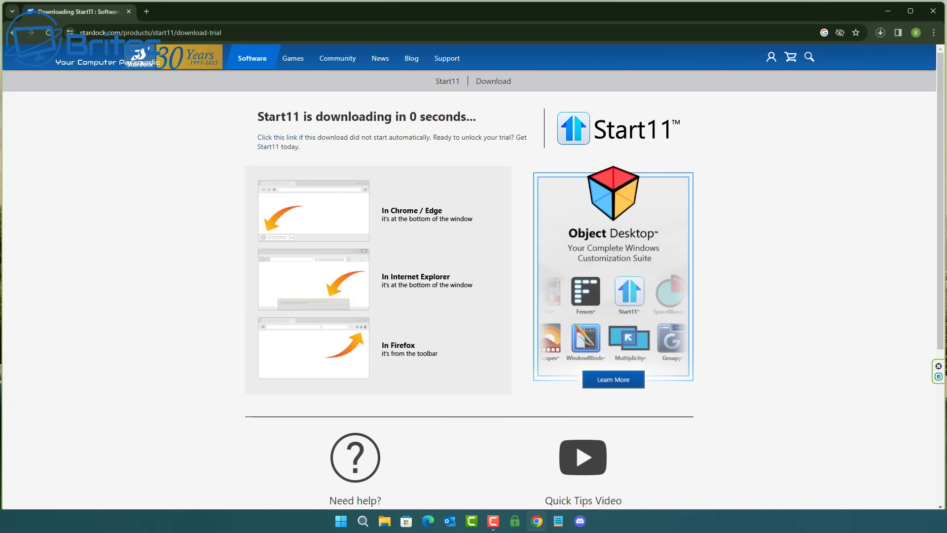
left_click(880, 32)
left_click(797, 73)
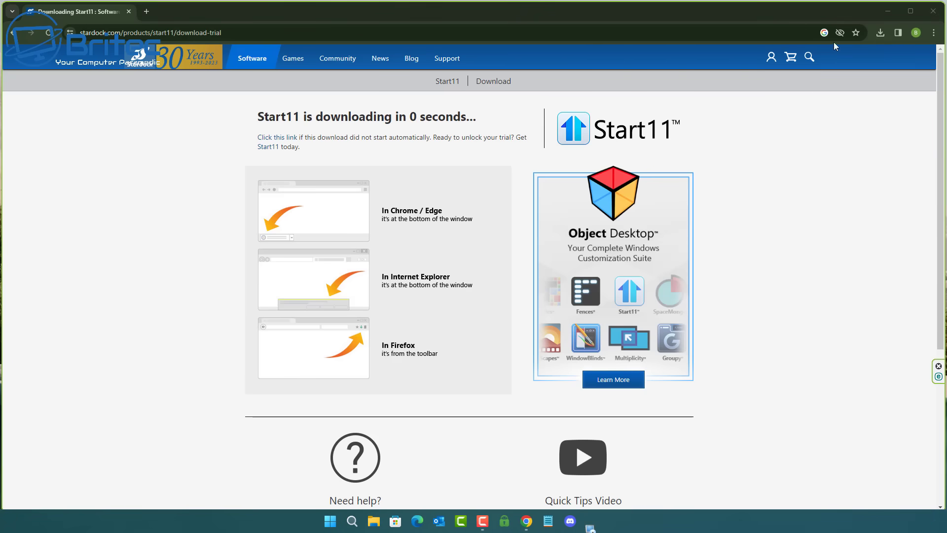
left_click(886, 11)
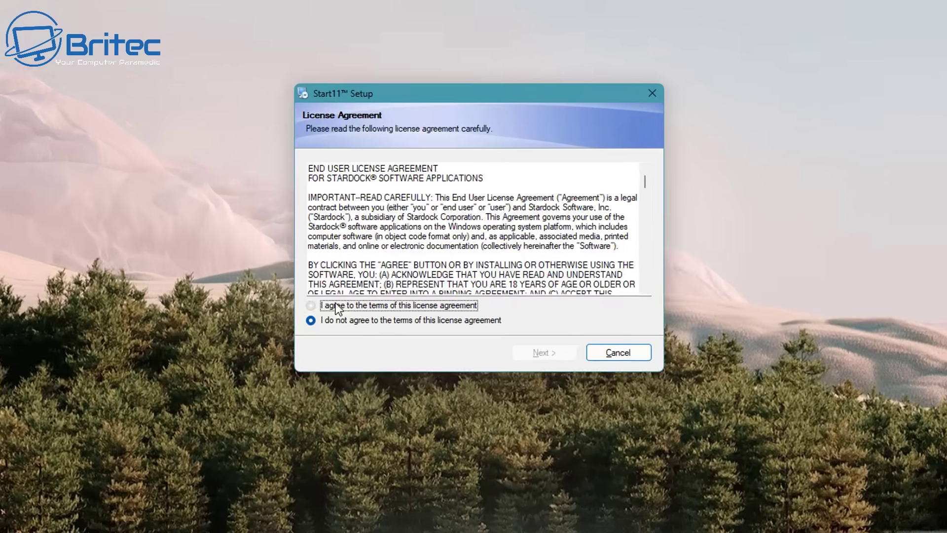
Accept the Start11 licence and install it to the default folder.
left_click(364, 228)
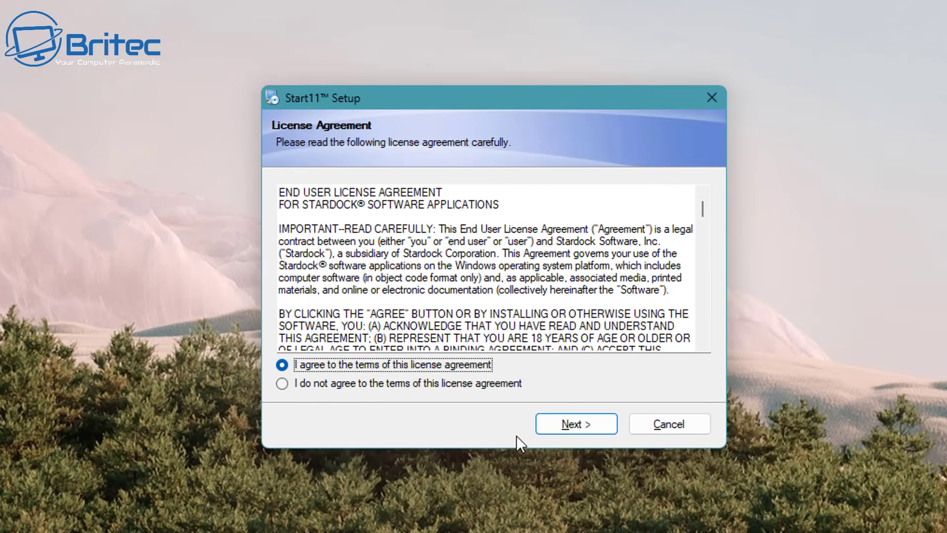
left_click(599, 428)
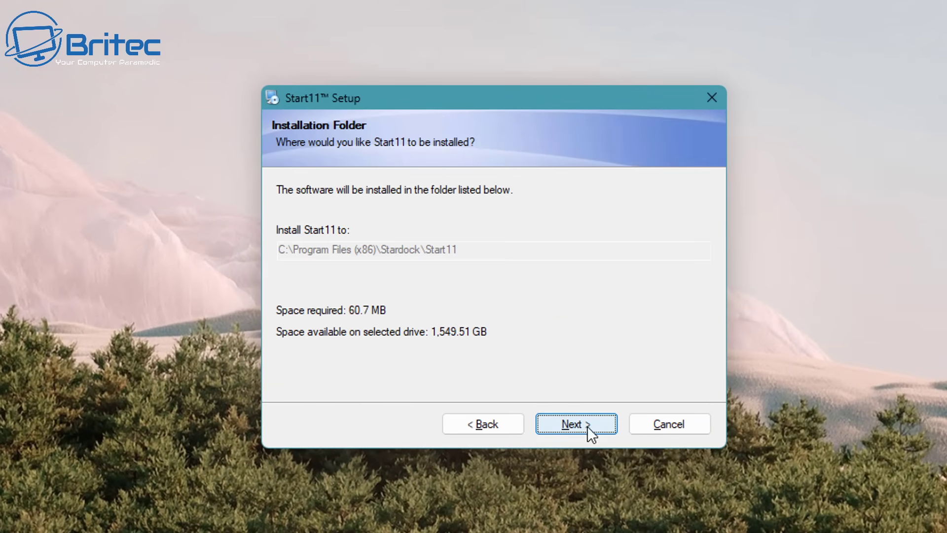
left_click(584, 425)
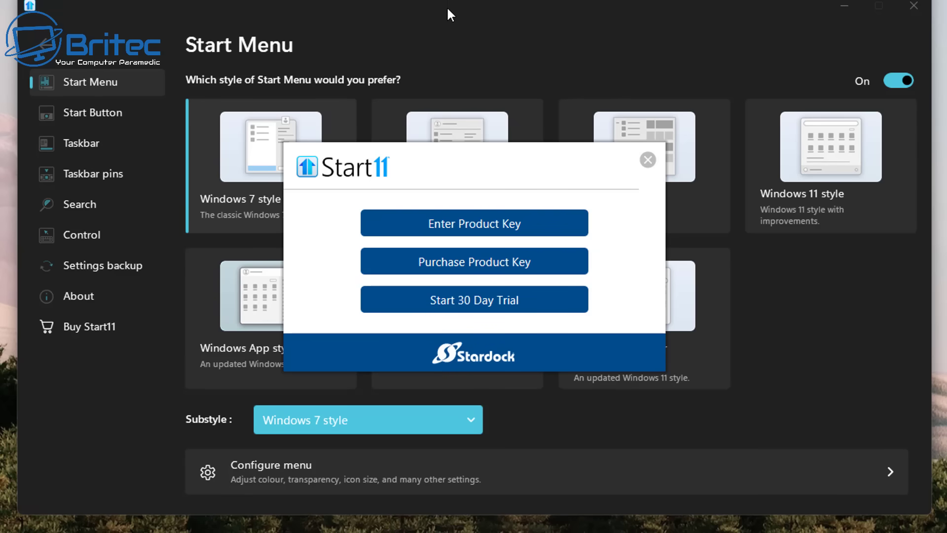
Start the 30-day trial and keep the centre-aligned taskbar layout.
left_click(469, 302)
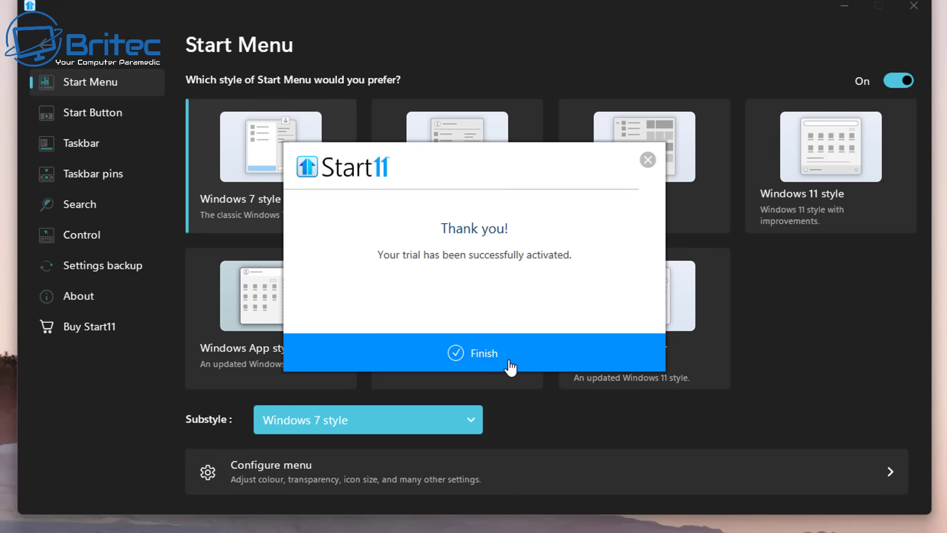
left_click(509, 364)
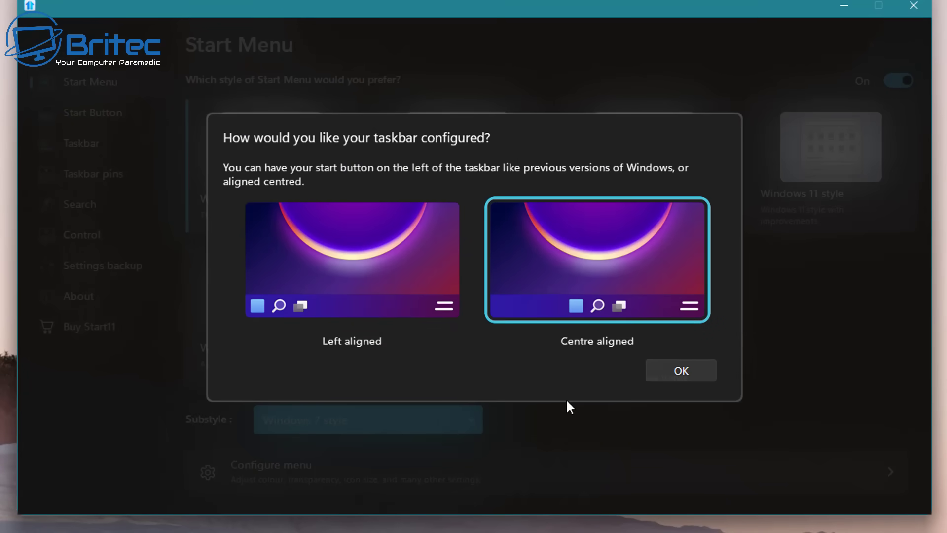
left_click(689, 374)
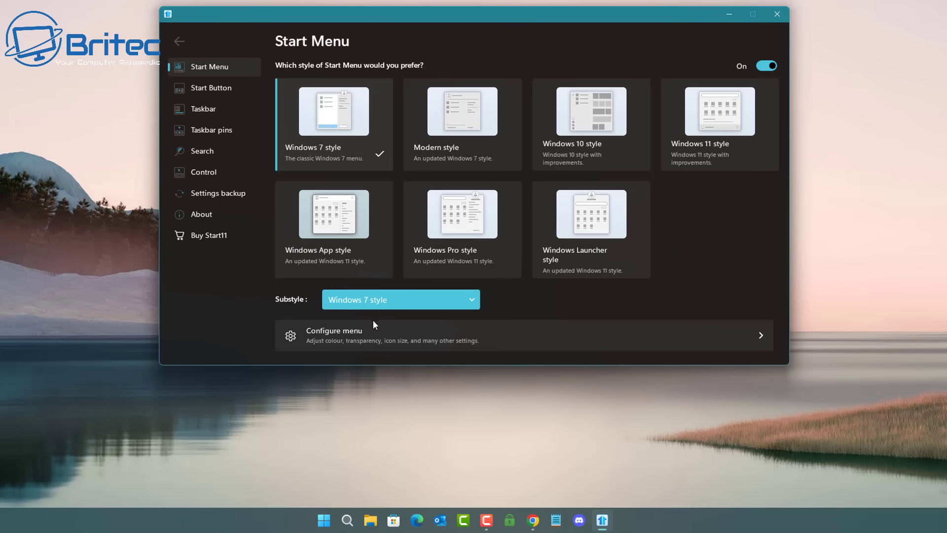
left_click(470, 299)
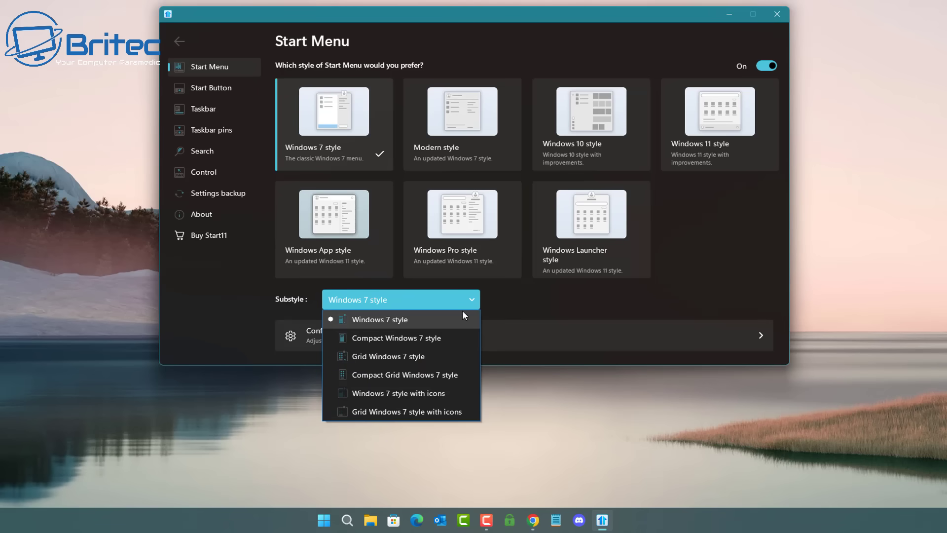
left_click(553, 315)
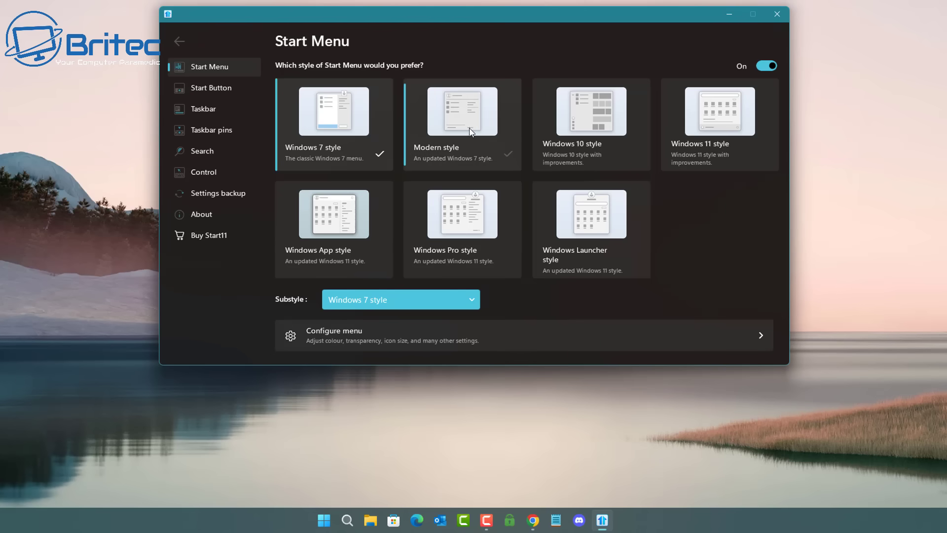
left_click(323, 520)
Preview the Start menu in Modern style and then in Windows 10 style.
key("Escape")
left_click(448, 124)
left_click(324, 519)
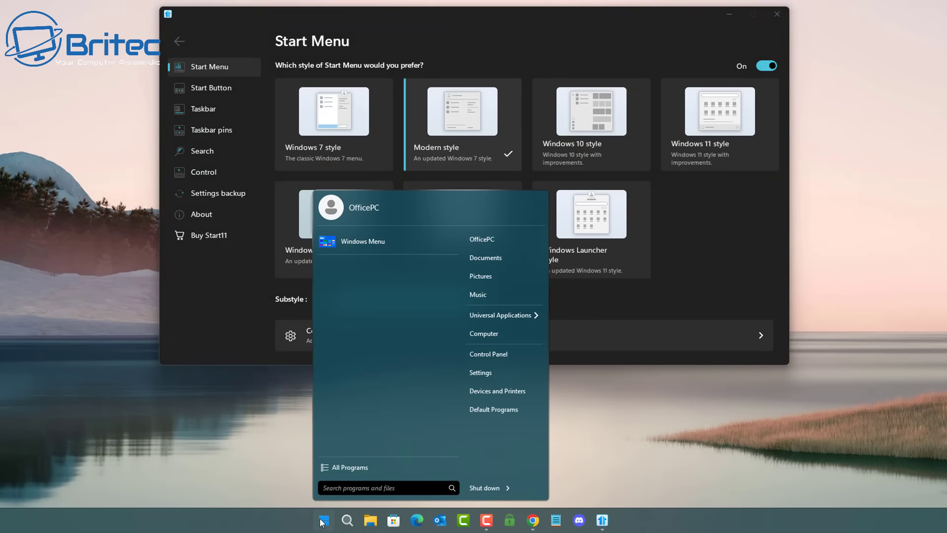
key("Escape")
left_click(575, 127)
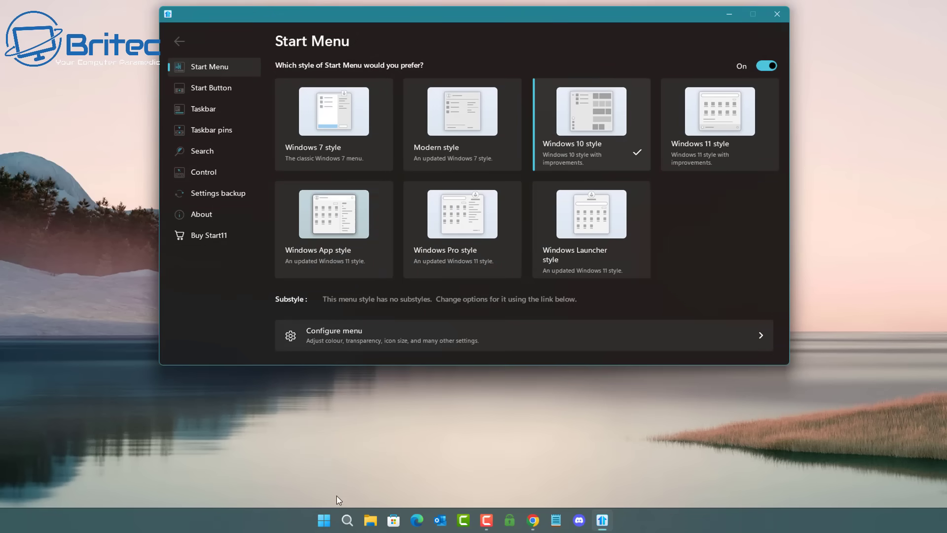
left_click(324, 520)
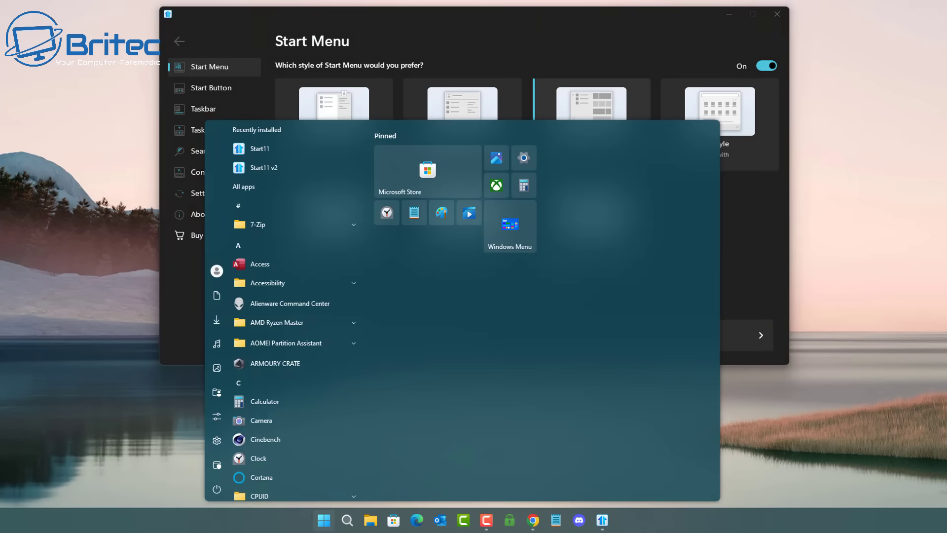
key("Escape")
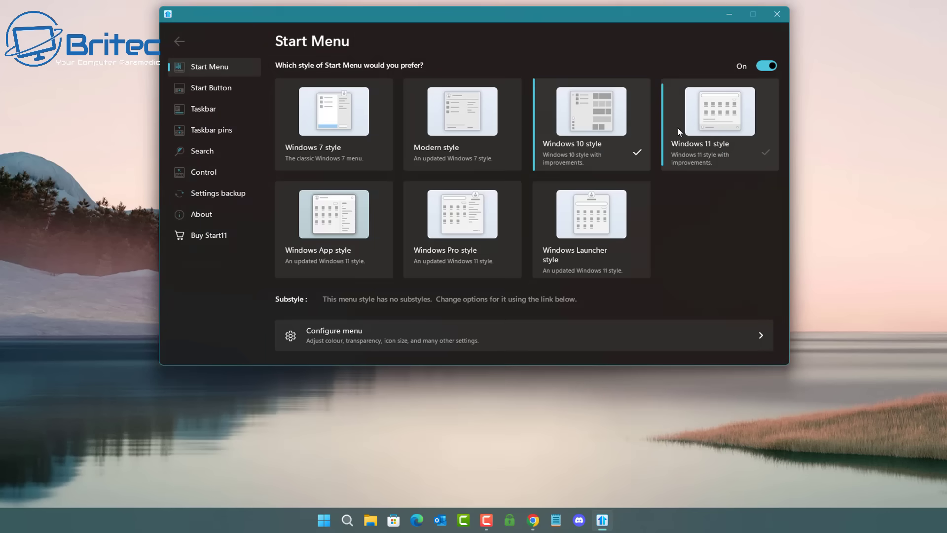
Switch the Start menu to Windows 11 style and preview it.
left_click(677, 126)
left_click(324, 519)
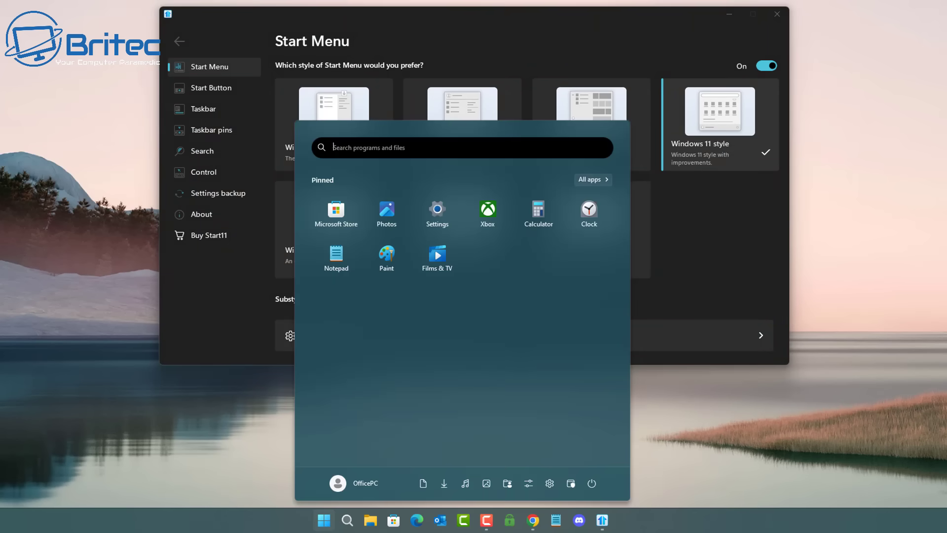
left_click(323, 519)
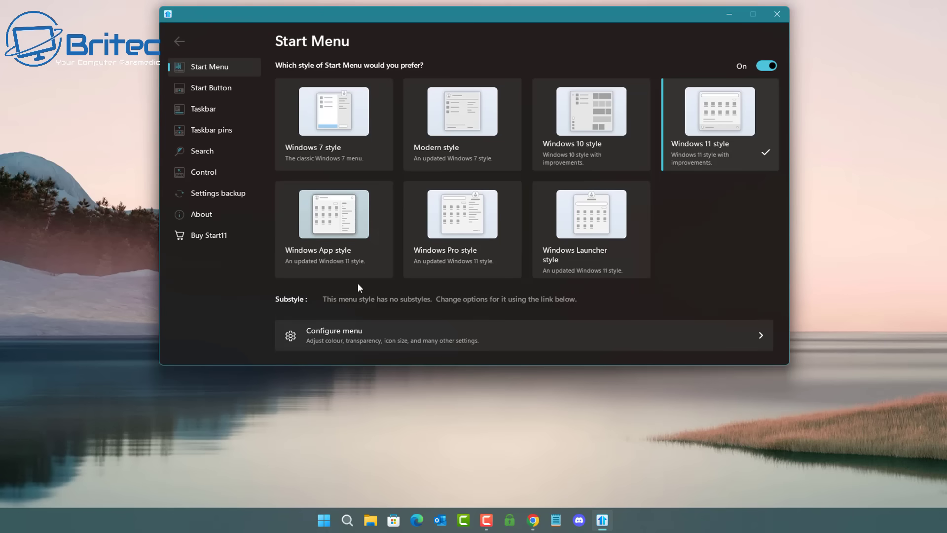
Try the Windows Launcher and Windows Pro styles, previewing the Start menu for each.
left_click(581, 224)
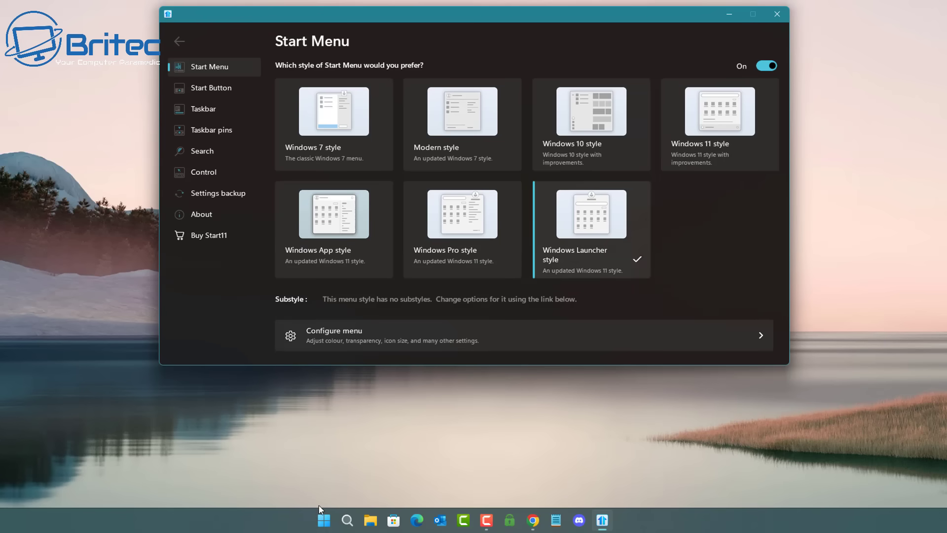
left_click(324, 521)
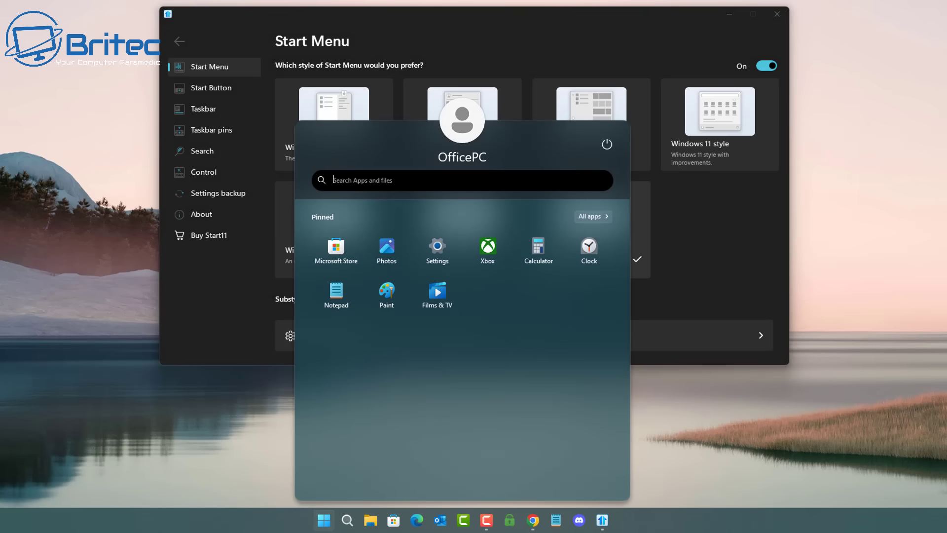
left_click(324, 521)
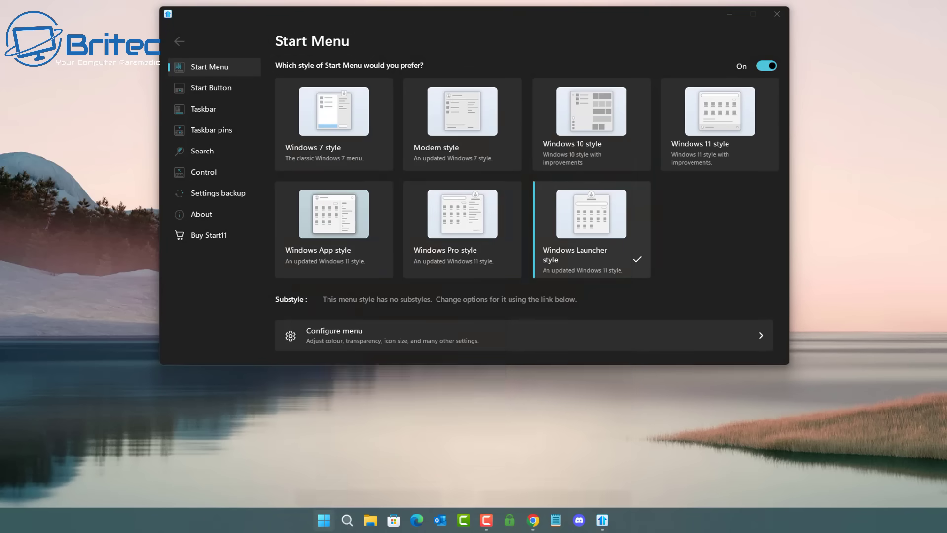
left_click(460, 214)
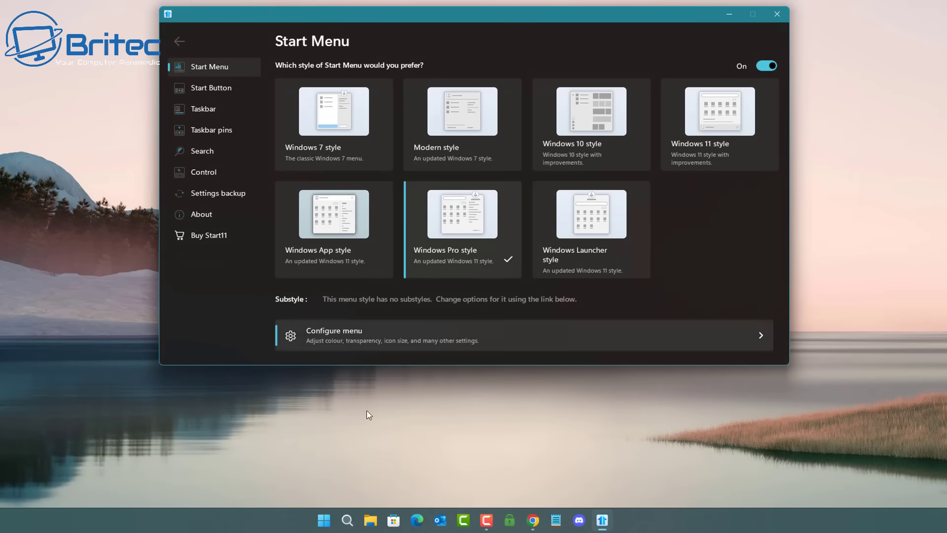
left_click(324, 521)
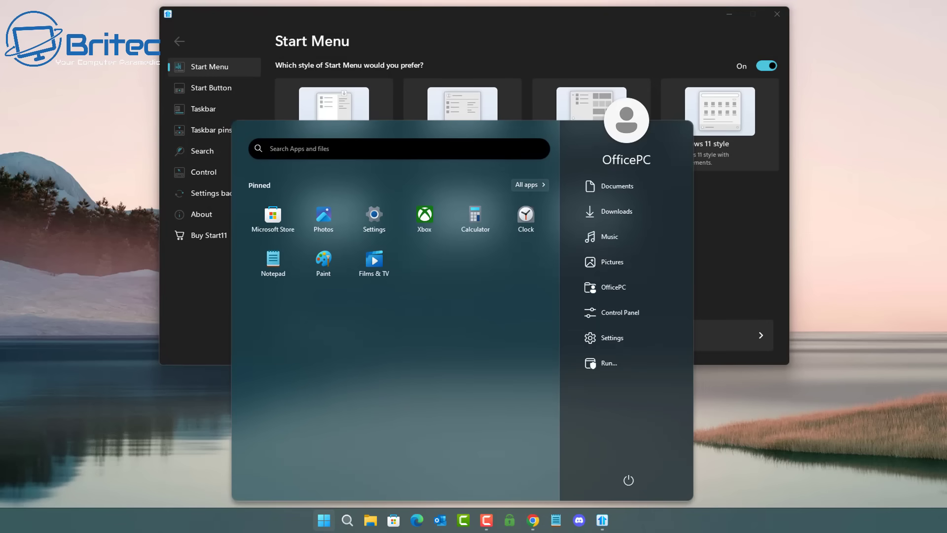
left_click(324, 521)
Preview the Windows App style, then settle on Windows Pro style and preview it.
left_click(309, 254)
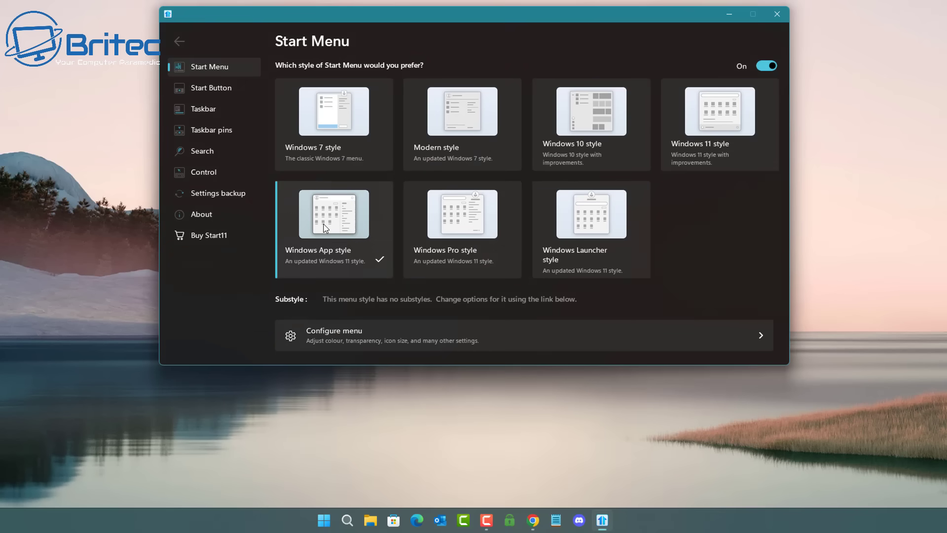
left_click(324, 521)
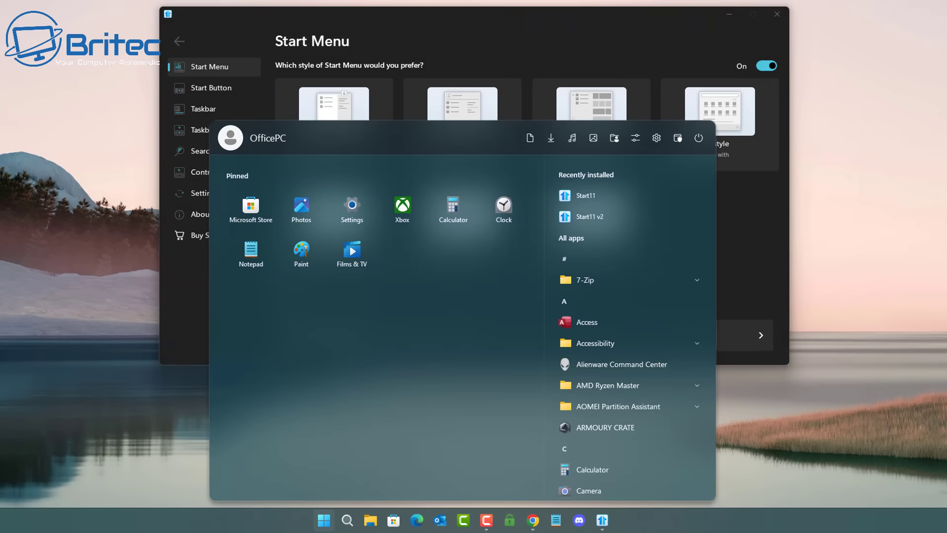
left_click(323, 522)
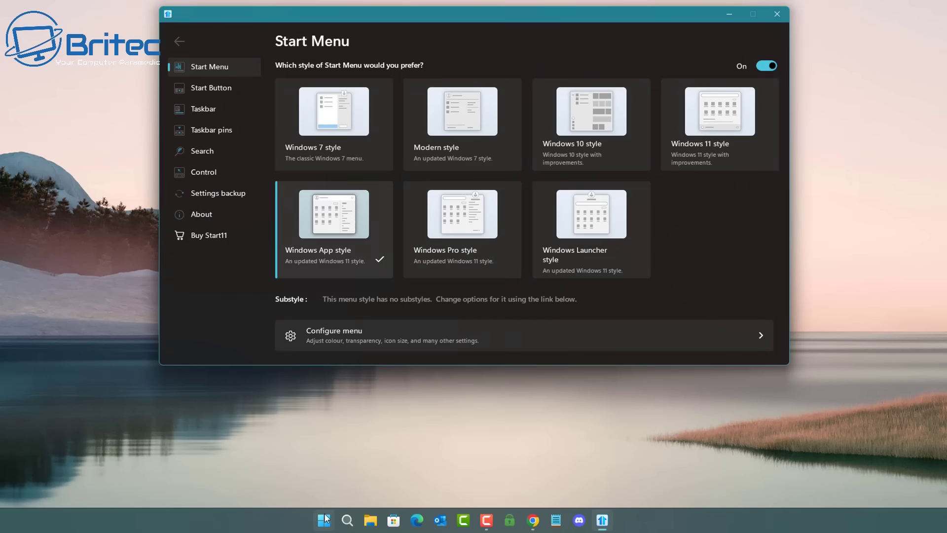
left_click(434, 242)
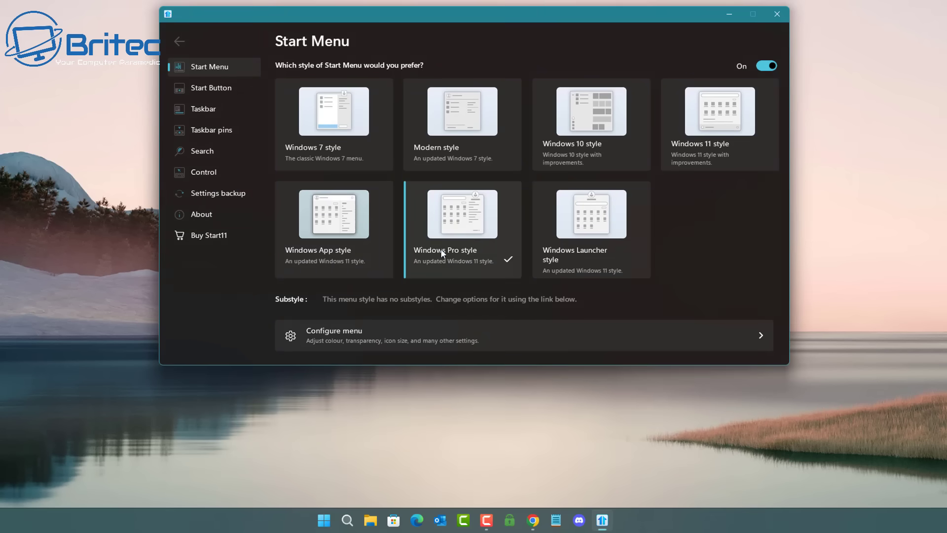
left_click(326, 520)
left_click(330, 521)
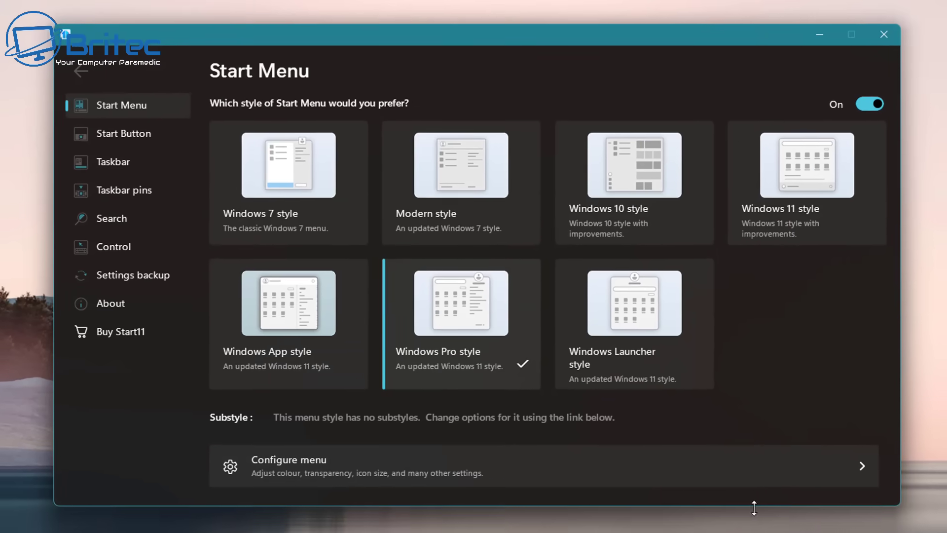
Open the Start menu configuration page and scroll through the quick access shortcuts list.
left_click(789, 476)
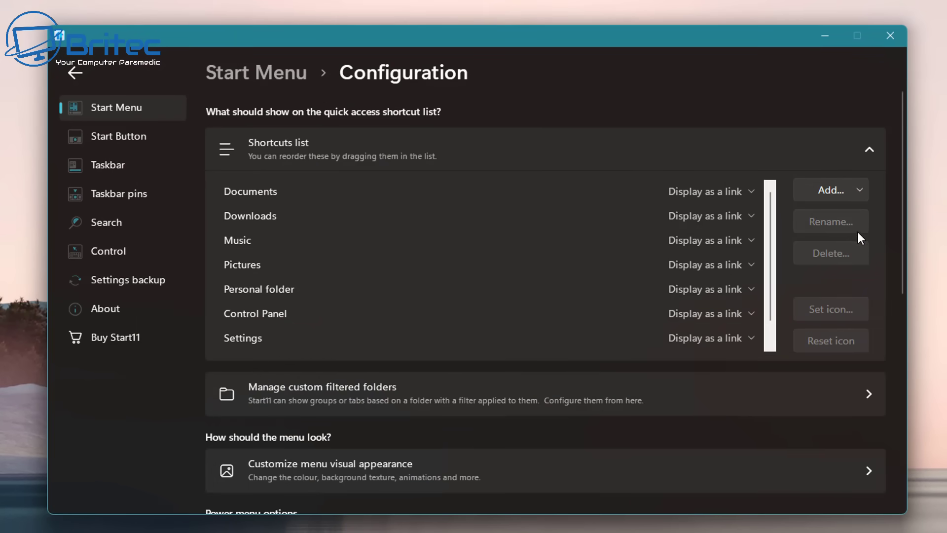
scroll(504, 333, "down", 1)
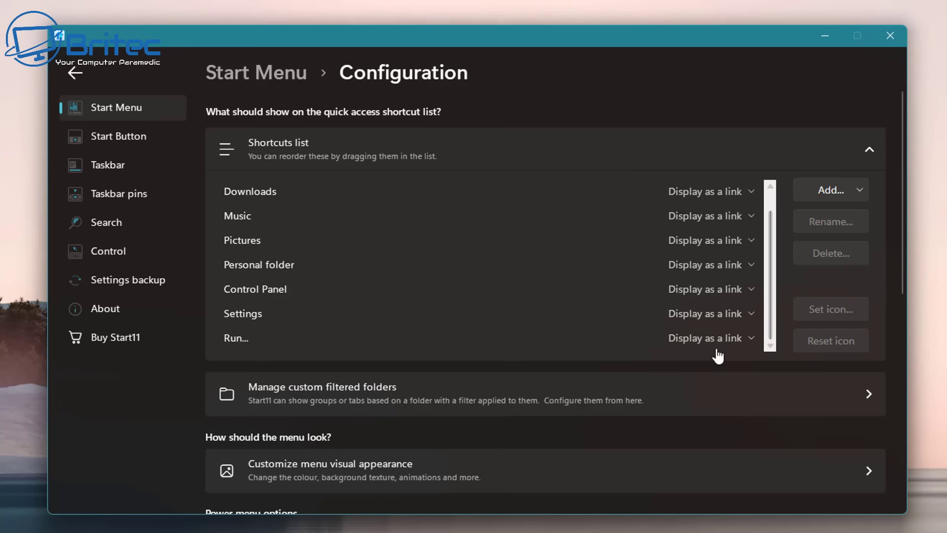
scroll(708, 323, "up", 1)
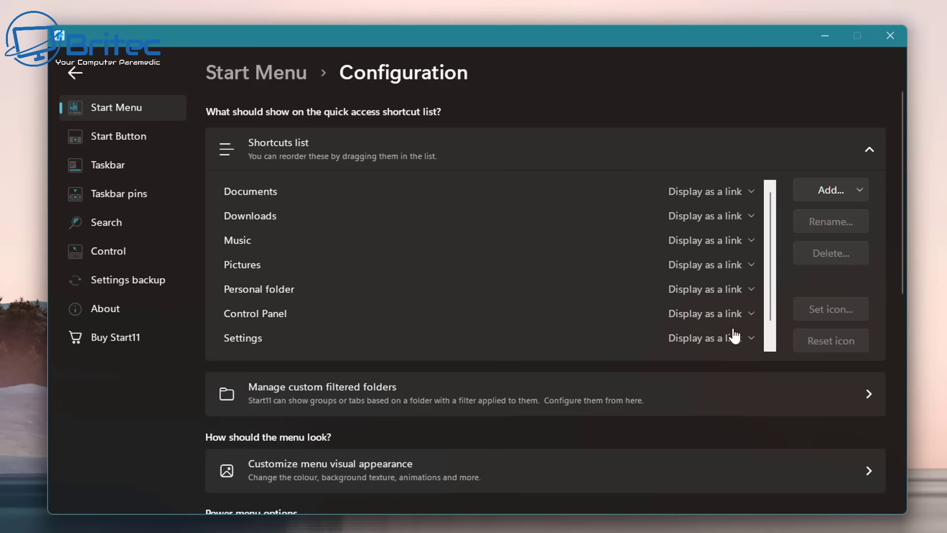
Glance at the custom filtered folders settings, then open the menu's visual appearance page.
left_click(836, 398)
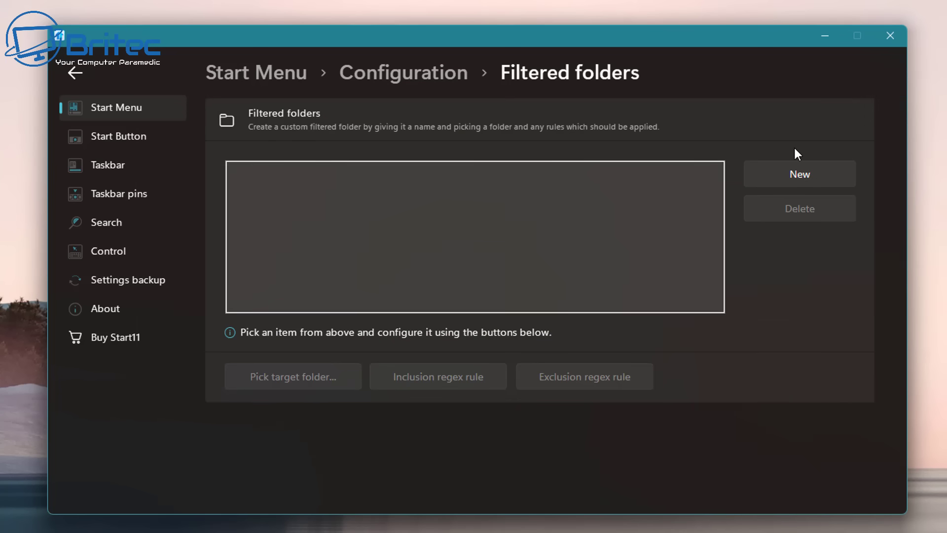
left_click(75, 74)
scroll(531, 472, "down", 2)
scroll(532, 471, "down", 6)
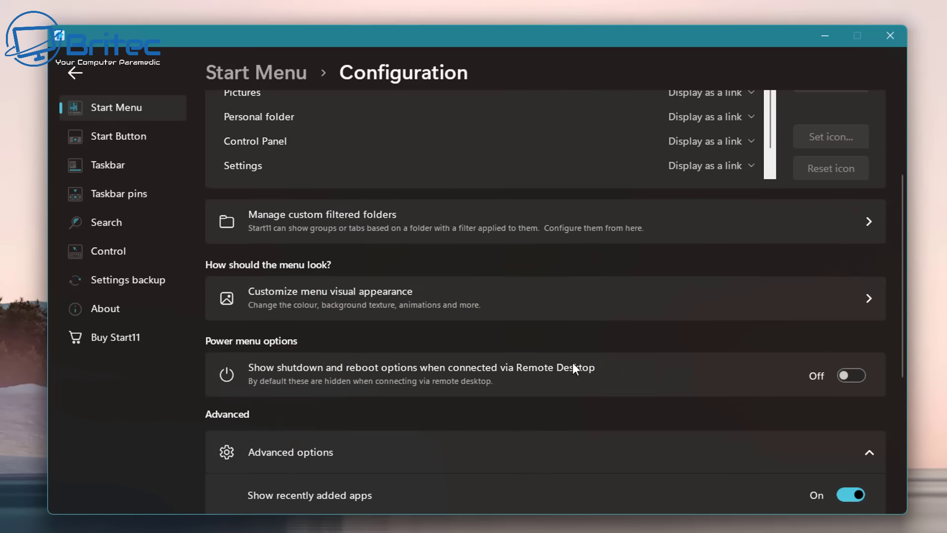
scroll(690, 329, "up", 3)
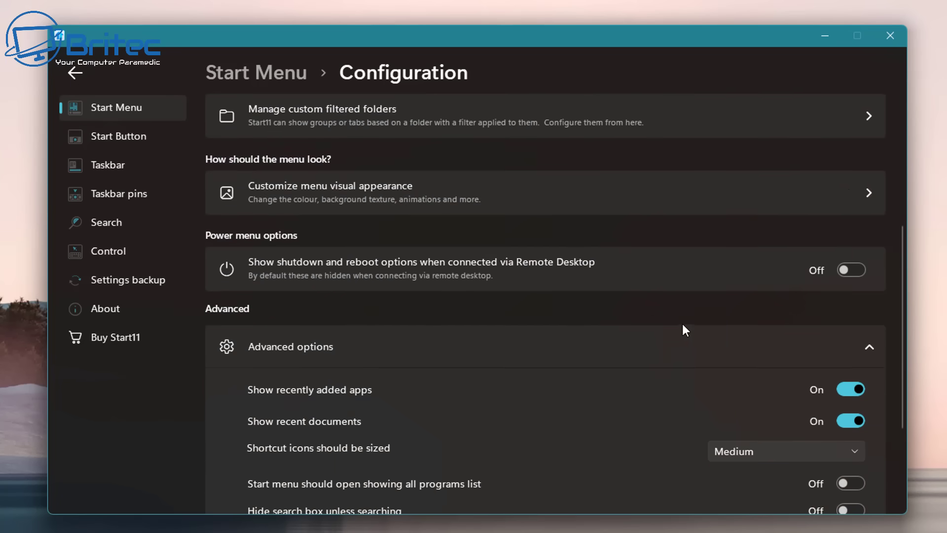
left_click(501, 199)
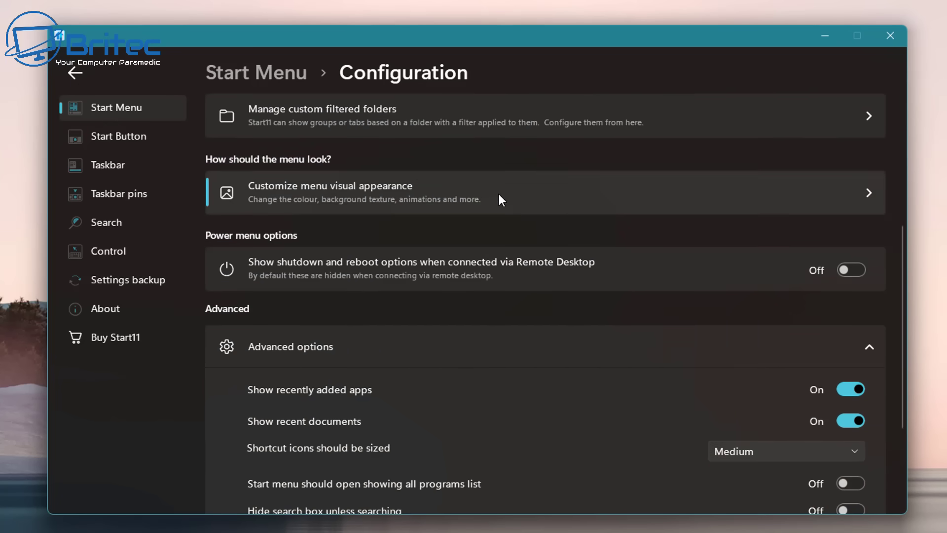
left_click(524, 198)
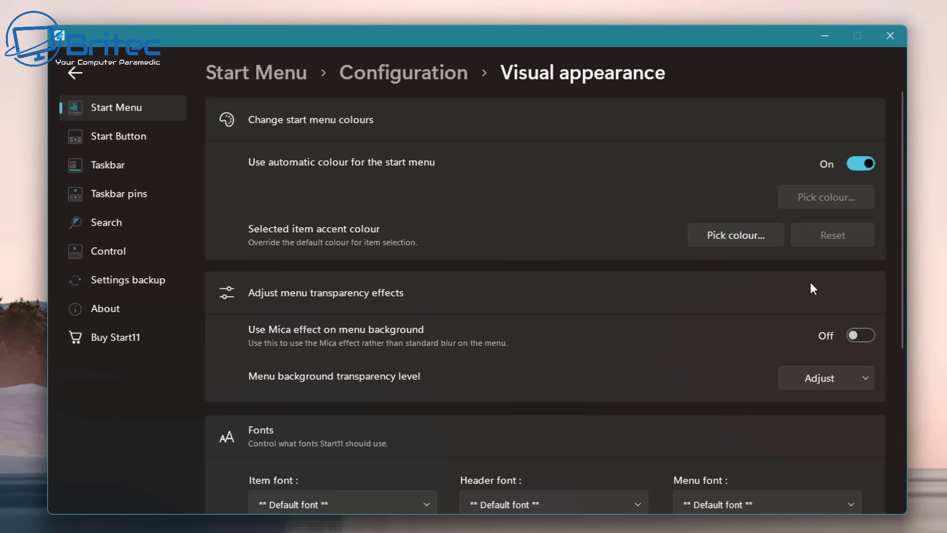
Open the selected-item accent colour picker and dismiss it without changes.
left_click(742, 236)
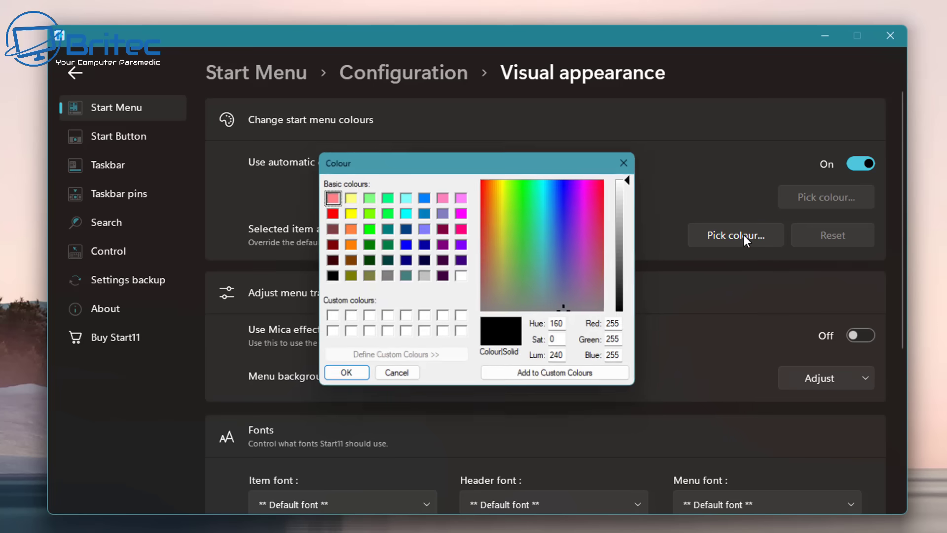
left_click(627, 162)
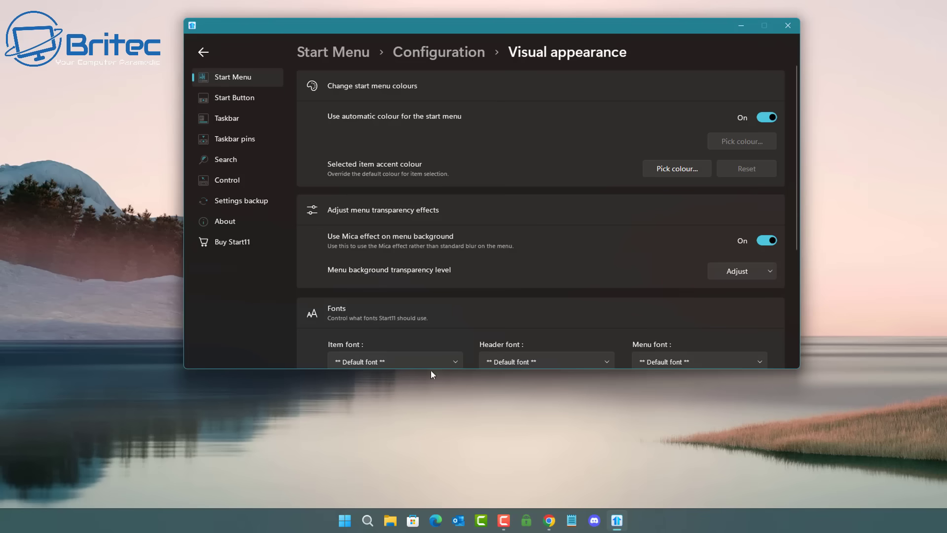
Compare Start menu previews with Mica on and off, leaving the Mica effect off.
left_click(344, 520)
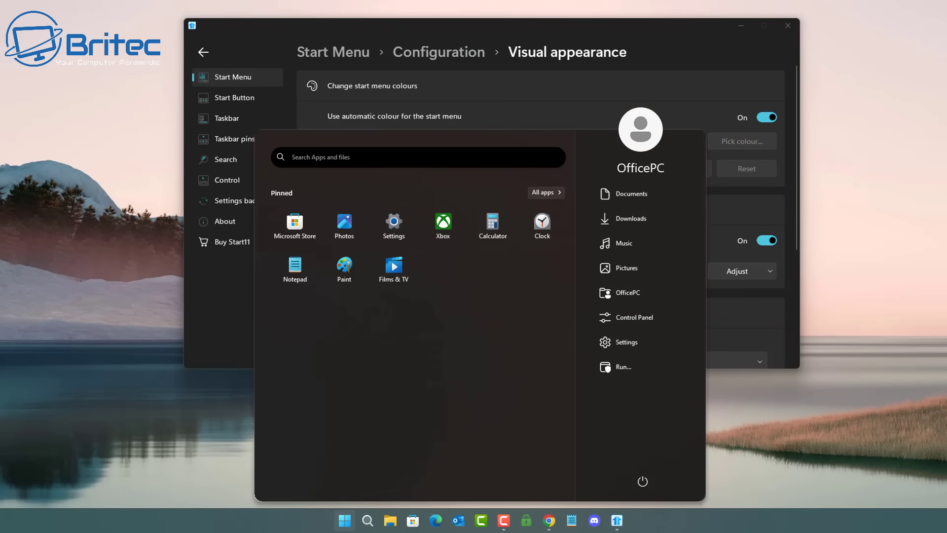
left_click(760, 247)
left_click(766, 240)
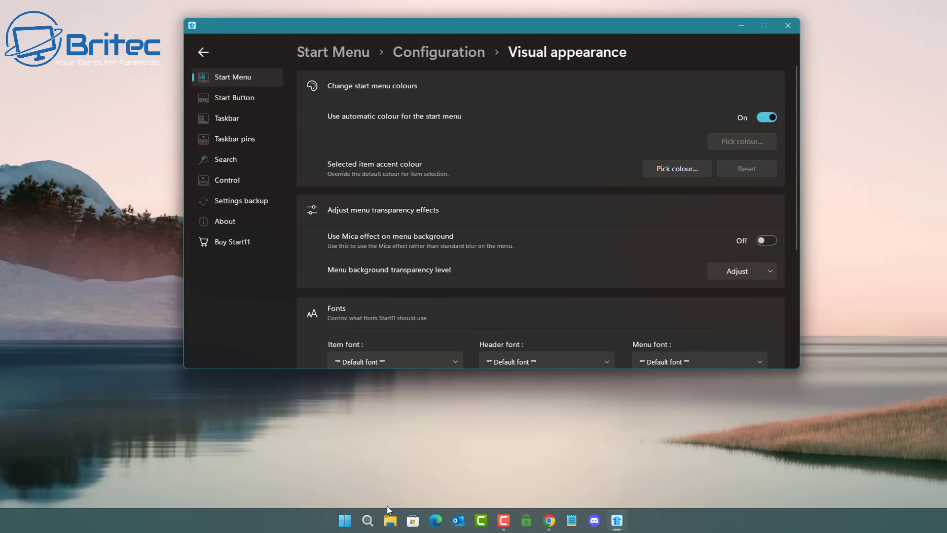
left_click(345, 520)
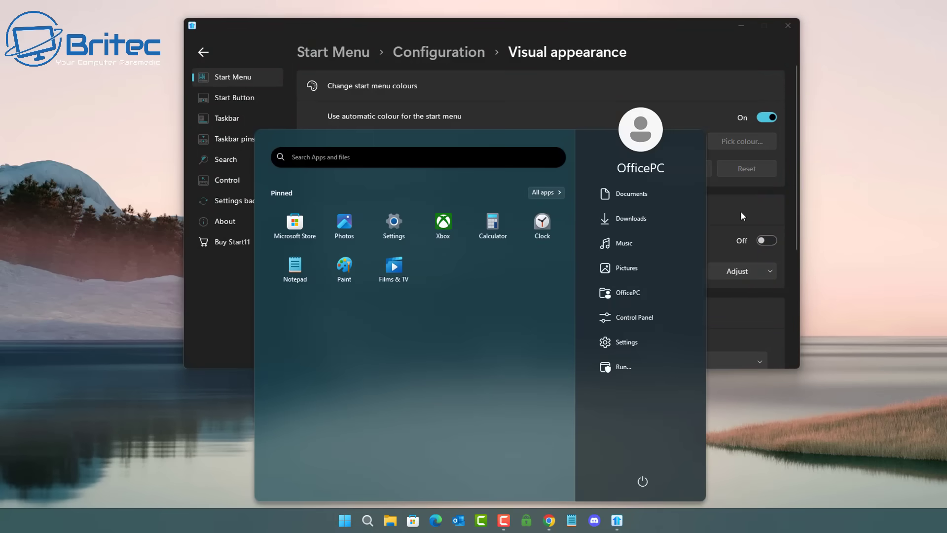
left_click(749, 246)
left_click(760, 246)
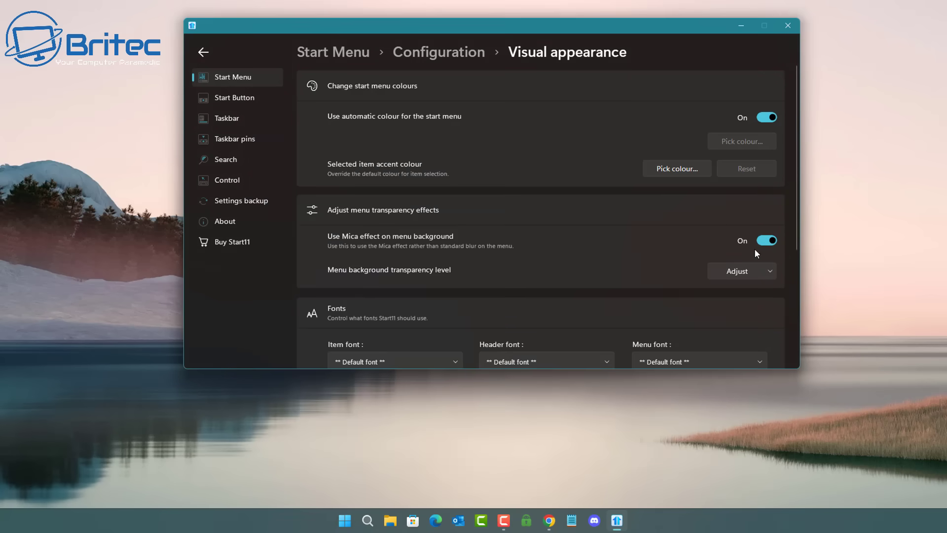
left_click(347, 520)
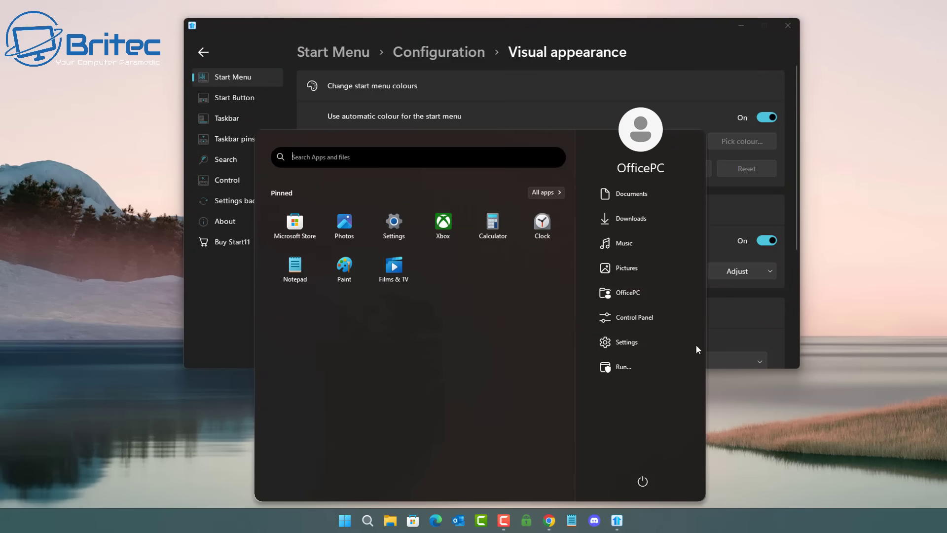
left_click(765, 242)
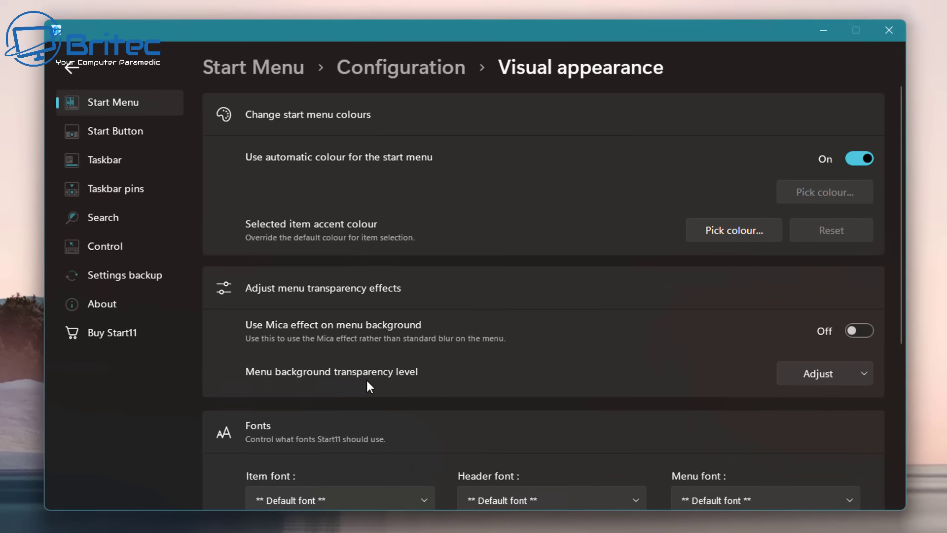
Check the menu background transparency level, then close the adjuster.
left_click(866, 376)
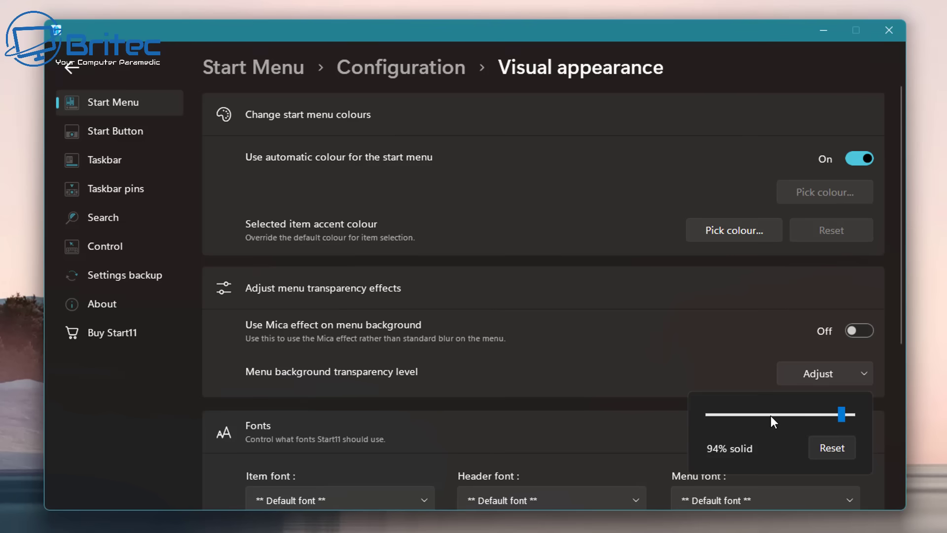
left_click(595, 376)
scroll(690, 427, "down", 2)
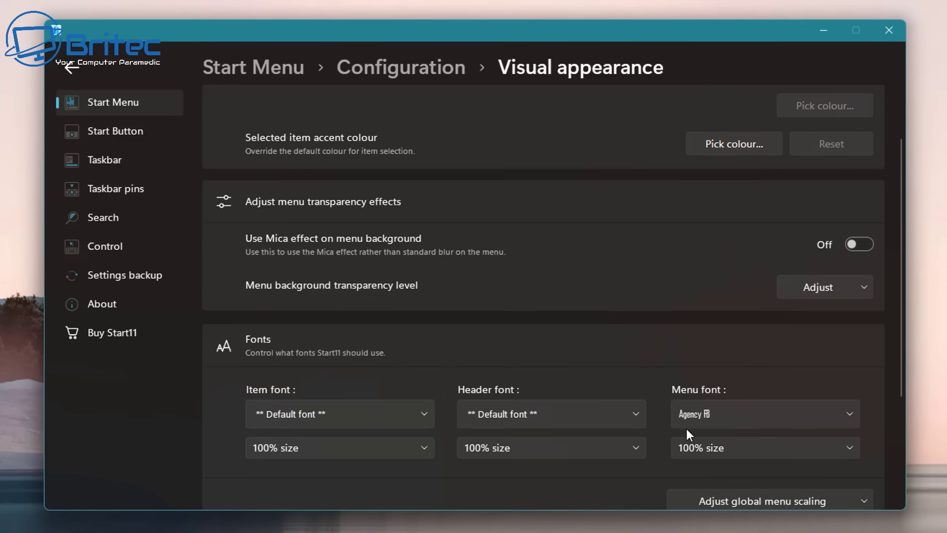
scroll(689, 429, "down", 4)
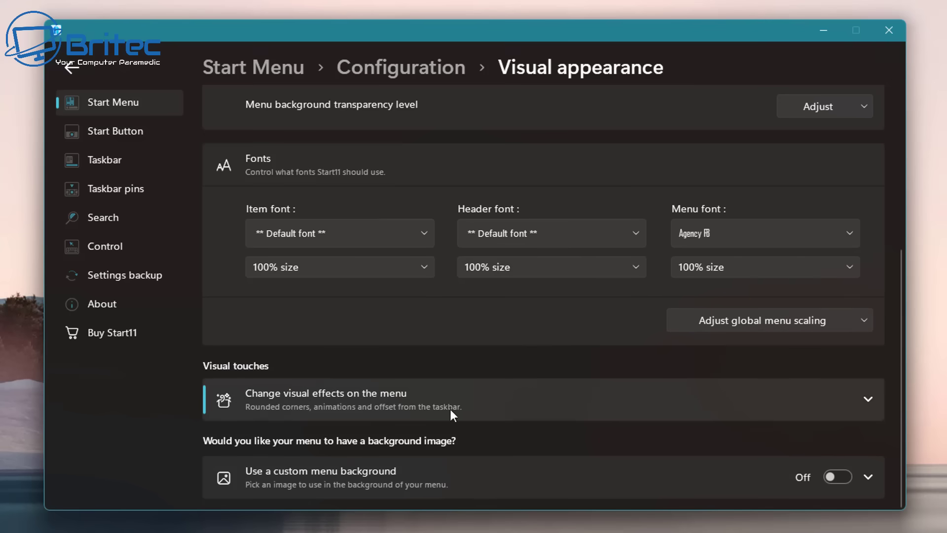
Expand the menu's visual effects and custom menu background option sections.
left_click(866, 400)
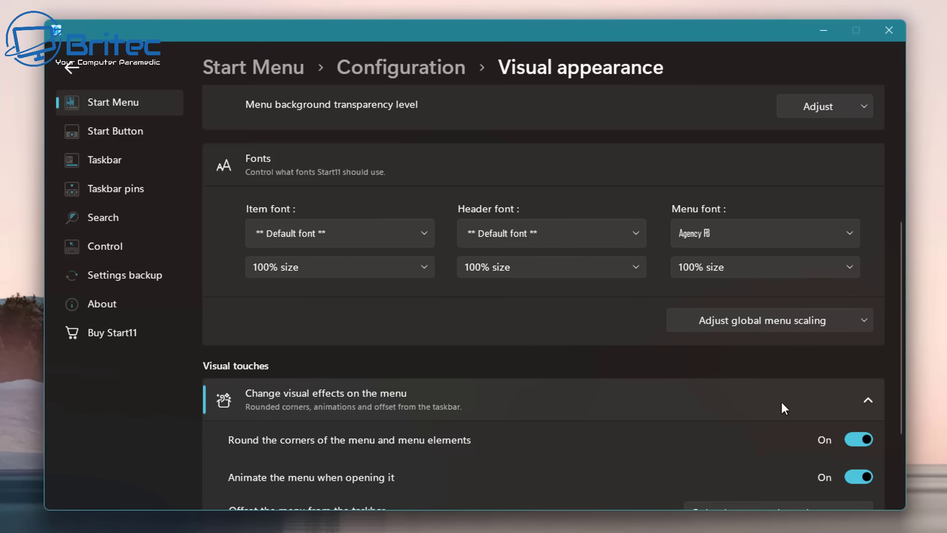
scroll(776, 405, "down", 3)
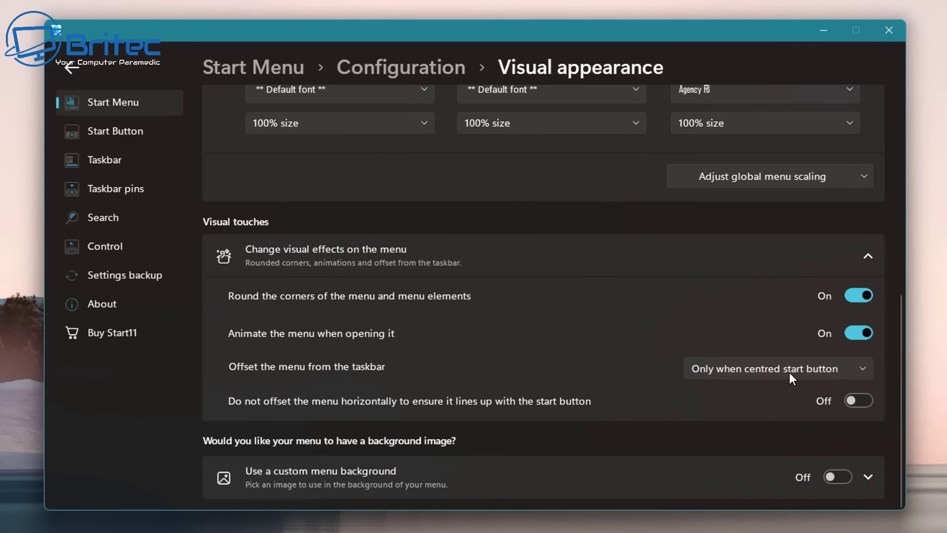
left_click(787, 471)
scroll(784, 424, "down", 2)
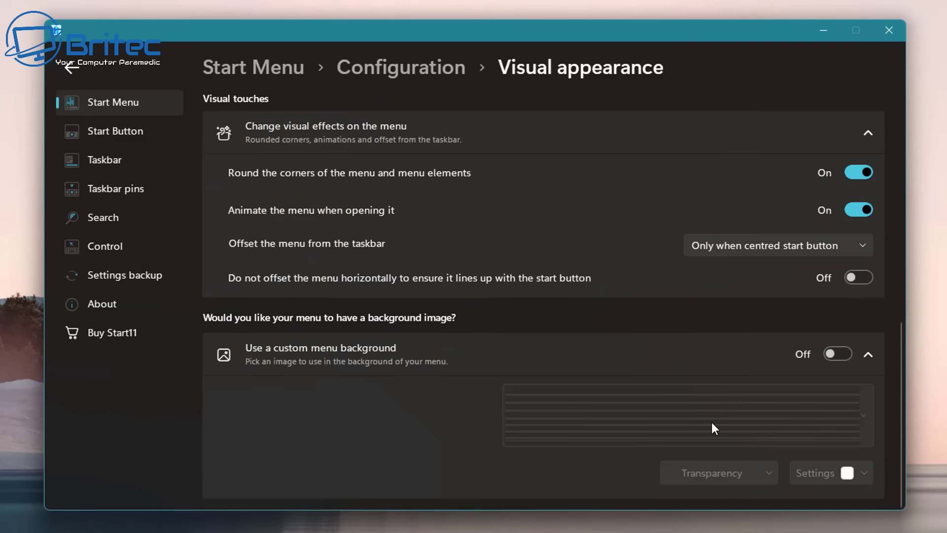
Go from the Start Button settings page to the Control page for Start button and Windows key behaviour.
left_click(112, 130)
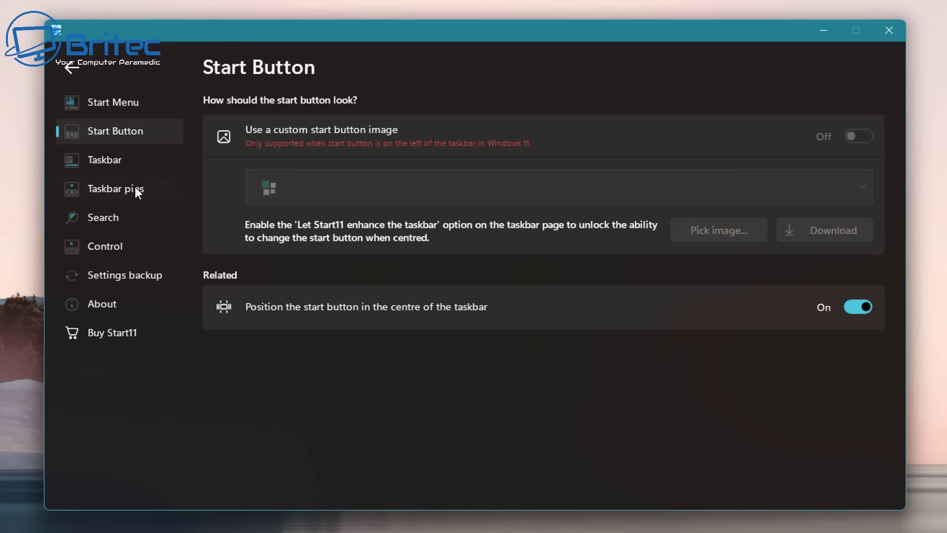
left_click(104, 159)
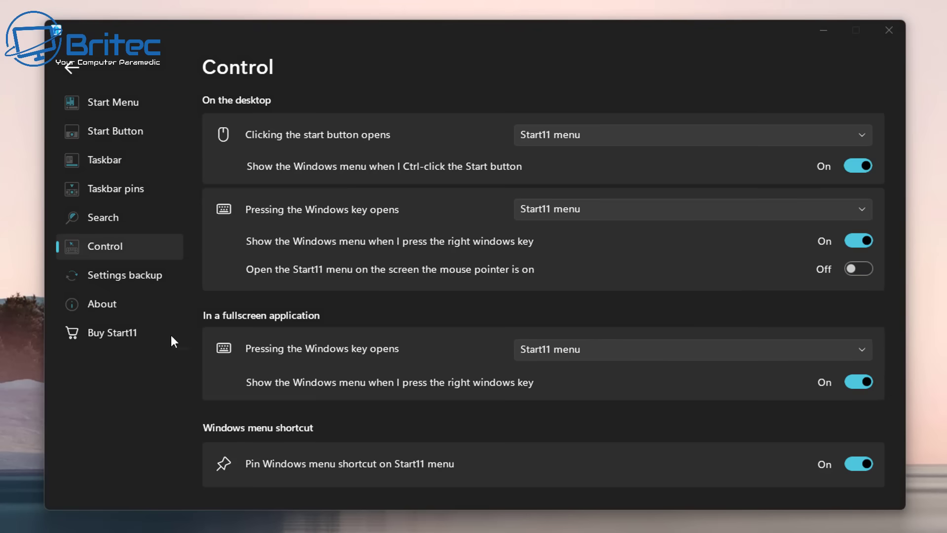
On the Taskbar page, check the alignment and size options, keeping the taskbar size at Medium.
left_click(100, 169)
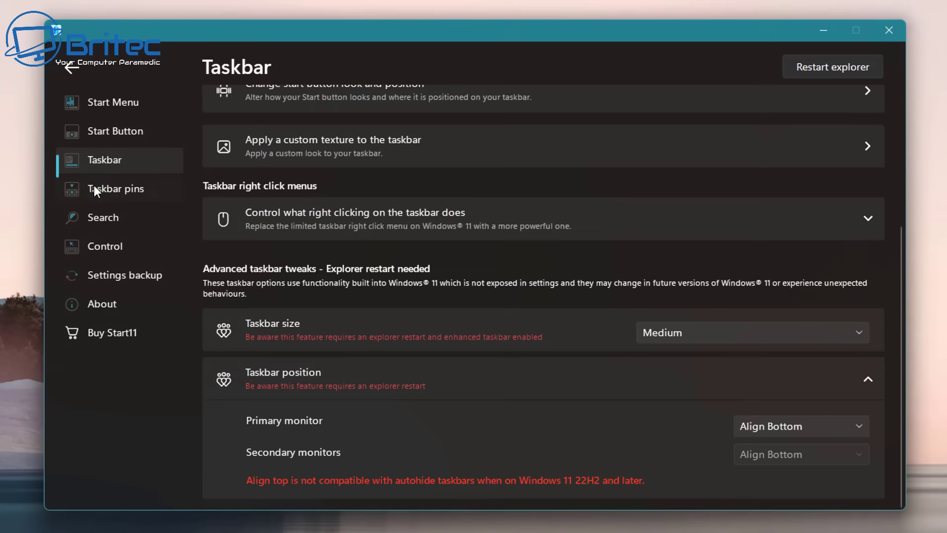
left_click(844, 424)
left_click(843, 424)
left_click(725, 334)
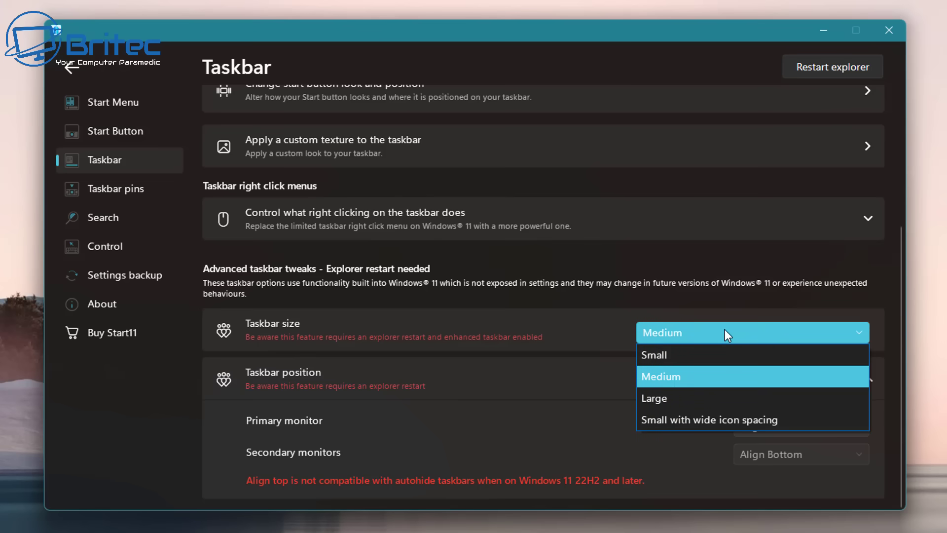
left_click(724, 334)
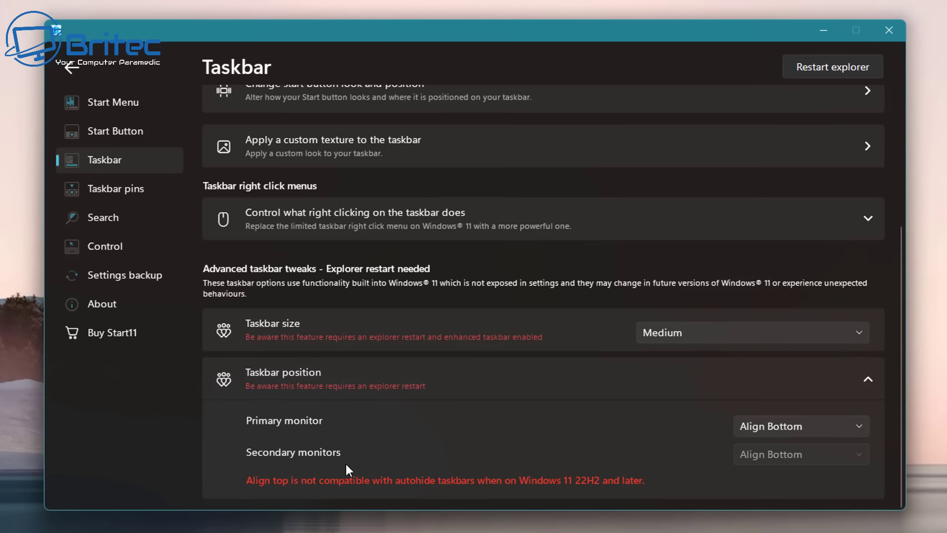
Look through the Taskbar pins, Search, Control and Settings backup pages.
left_click(101, 194)
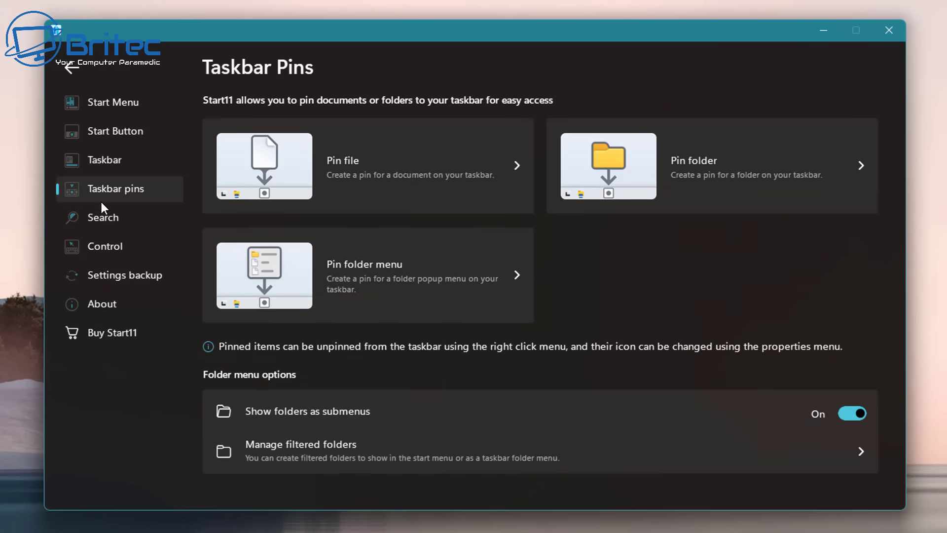
left_click(108, 227)
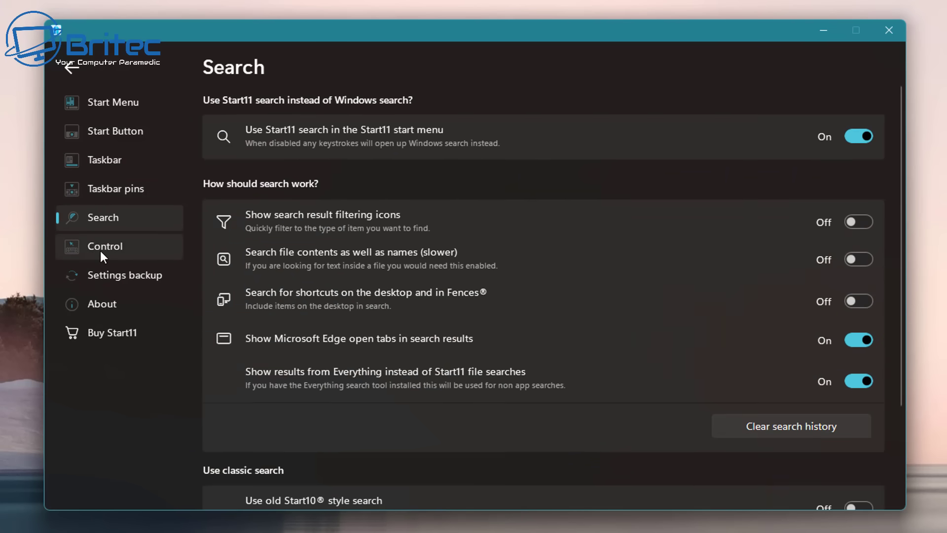
left_click(100, 252)
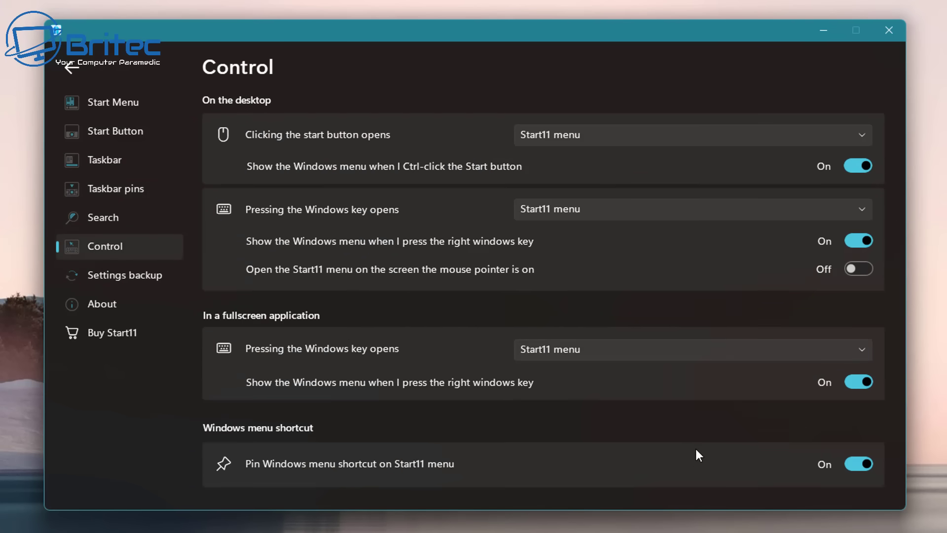
left_click(112, 288)
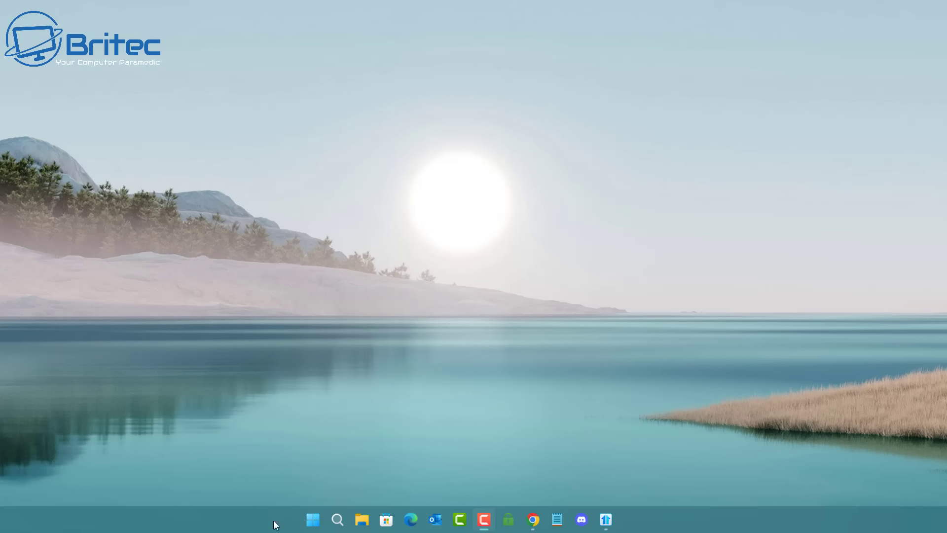
Rename the 'New group' holding Google Chrome to 'Internet', then close the Start menu.
left_click(320, 516)
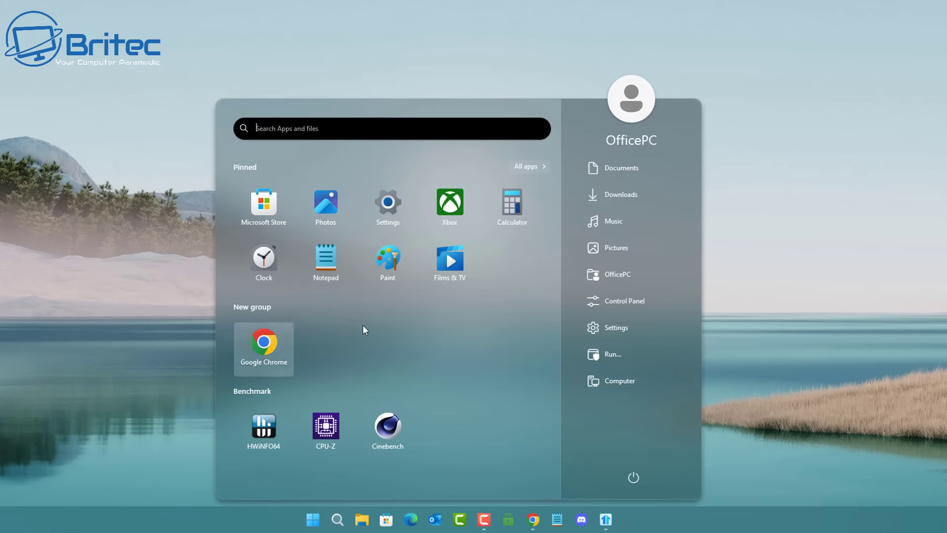
right_click(255, 309)
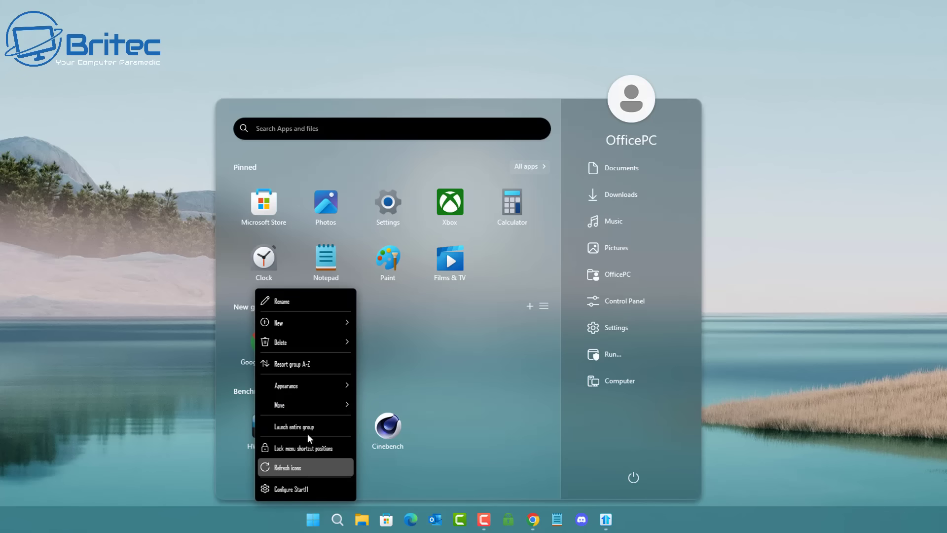
left_click(313, 302)
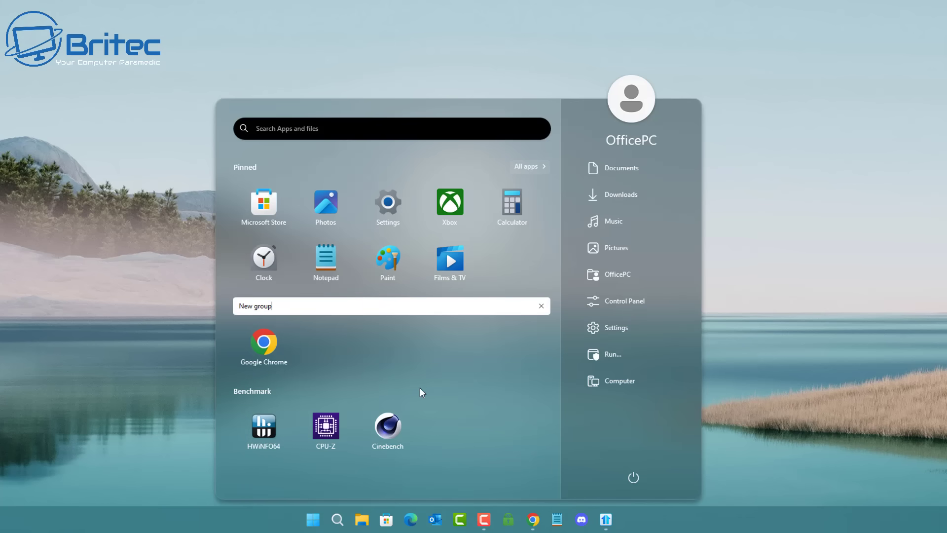
key("BackSpace")
key("BackSpace")
key("BackSpace")
key("BackSpace")
key("BackSpace")
key("BackSpace")
key("BackSpace")
key("BackSpace")
key("BackSpace")
type("Internet")
left_click(299, 323)
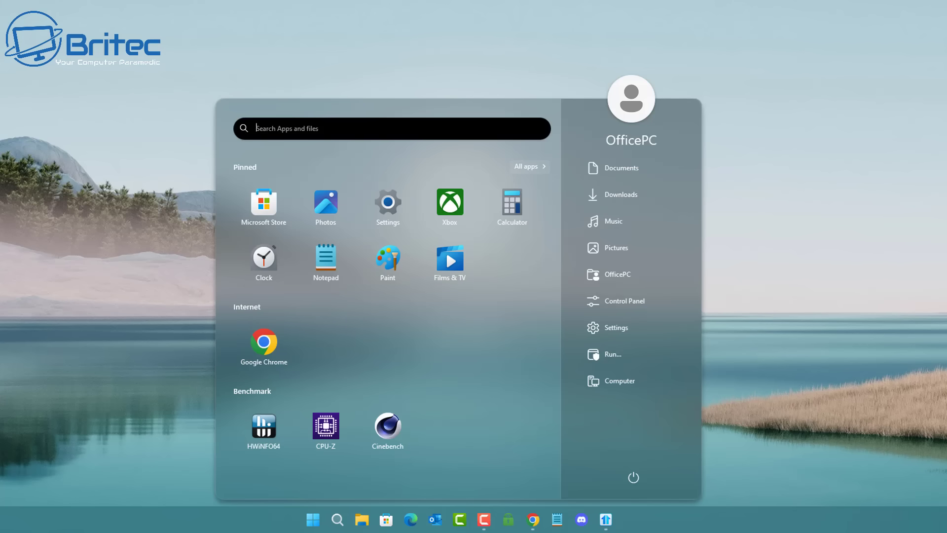
key("Escape")
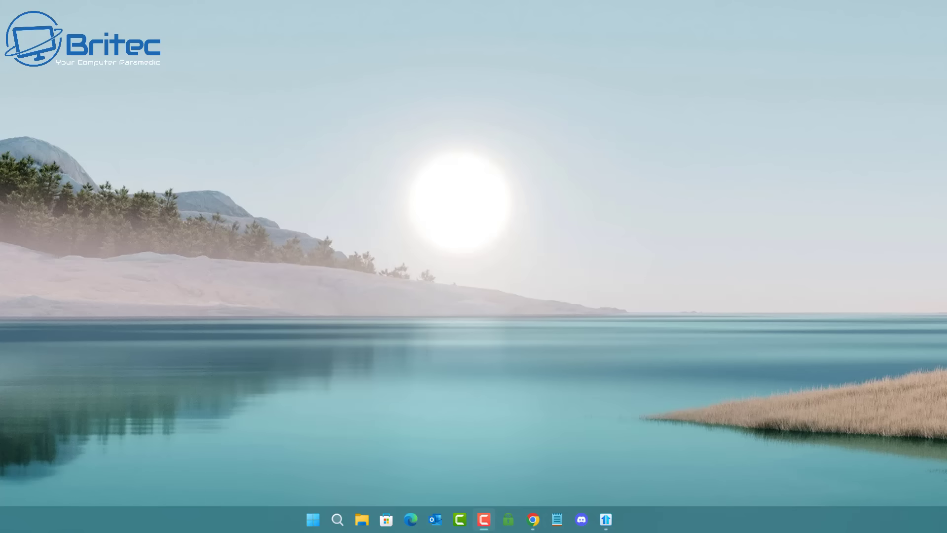
Reopen the Start menu and look at the New > Group options without adding a group.
left_click(309, 526)
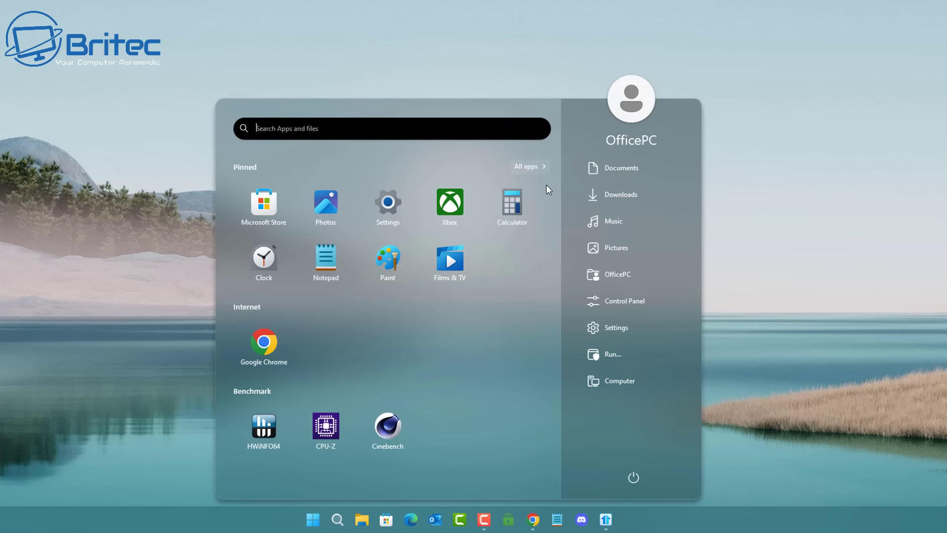
mouse_move(513, 388)
right_click(262, 480)
mouse_move(302, 407)
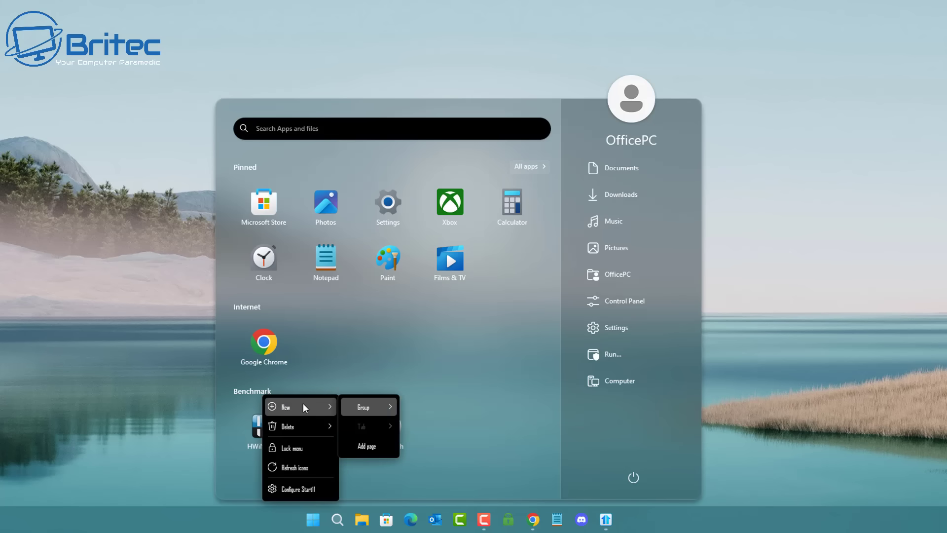
mouse_move(387, 410)
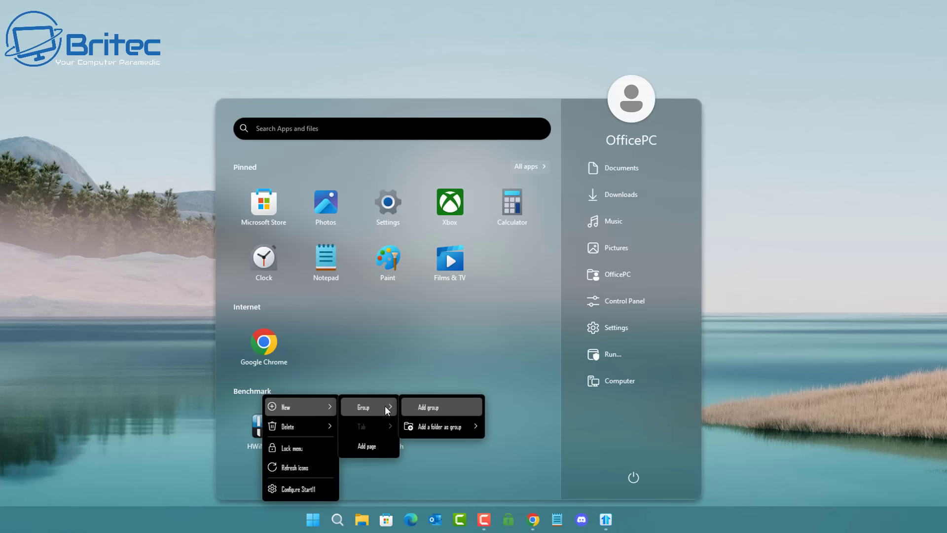
left_click(525, 337)
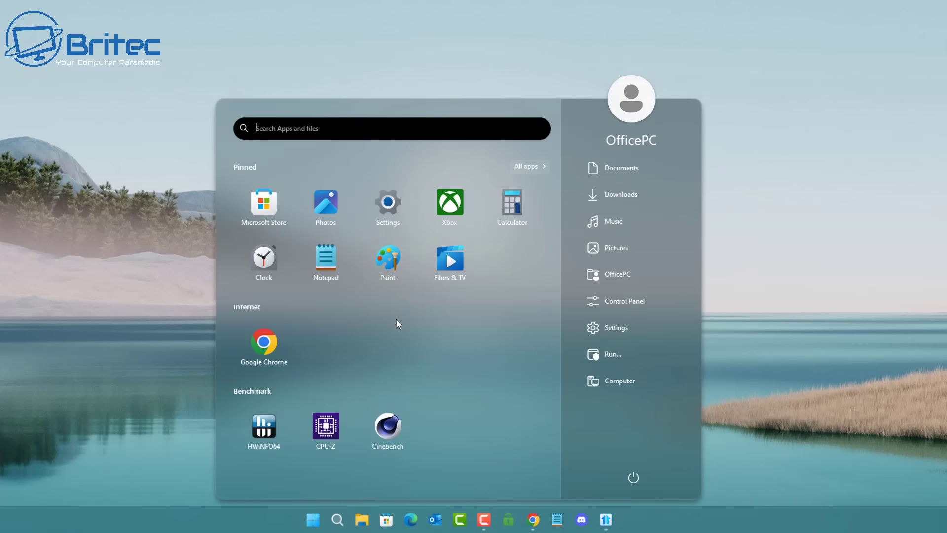
Look at the Internet group's Pin installed application options without pinning anything.
right_click(245, 304)
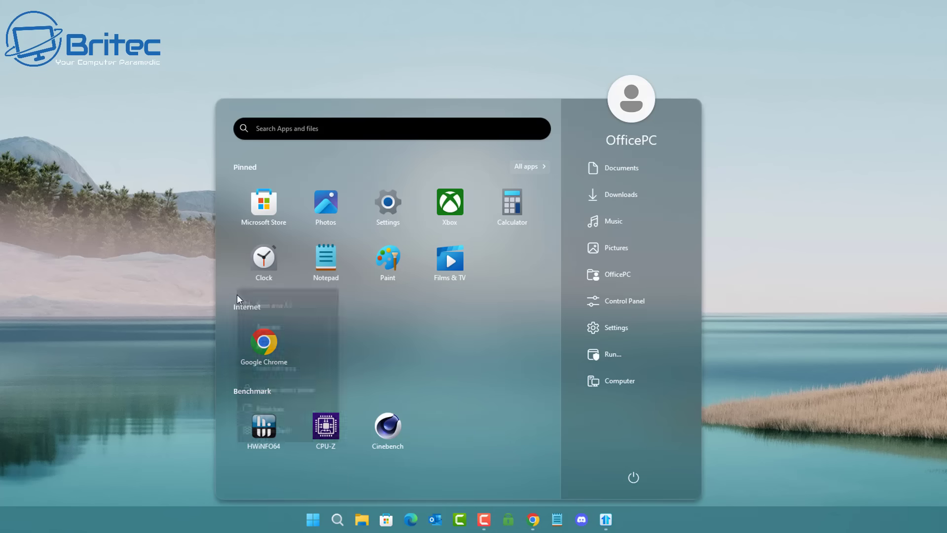
mouse_move(288, 326)
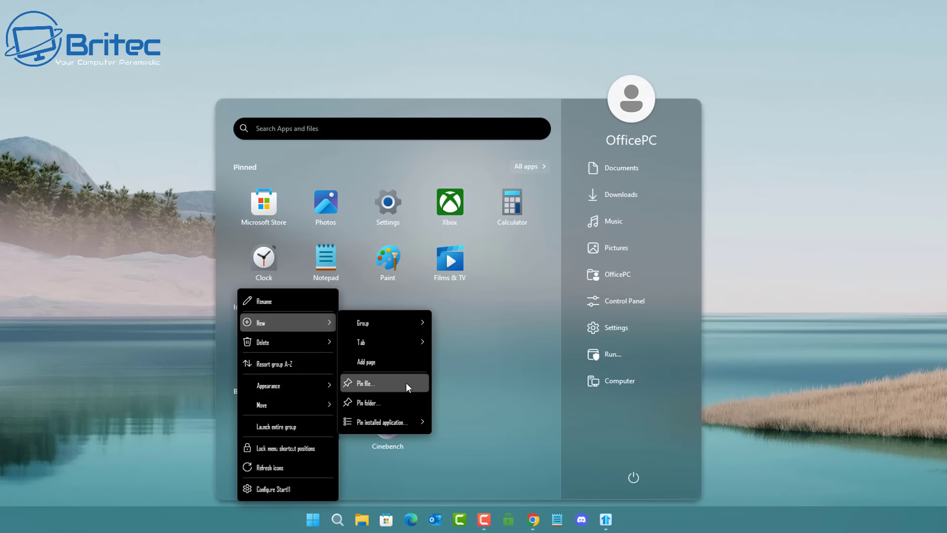
mouse_move(420, 427)
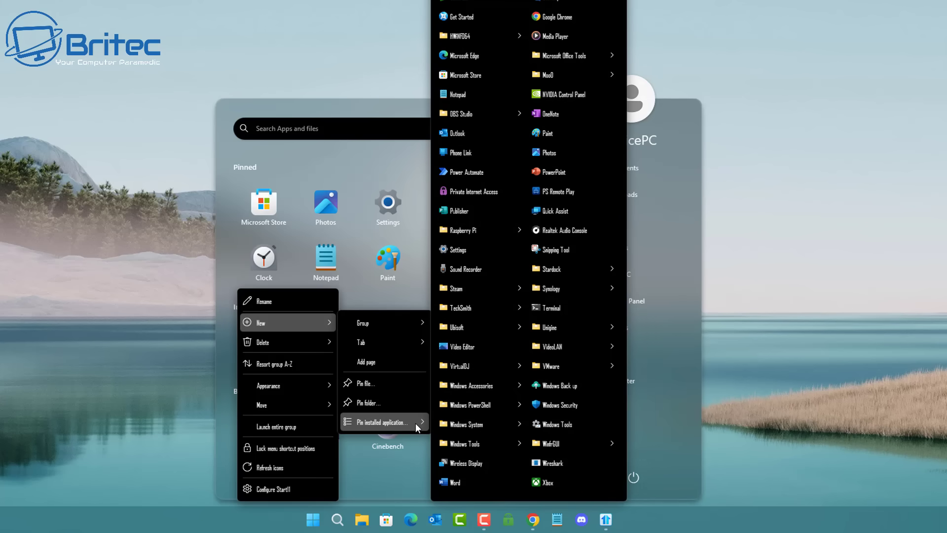
left_click(370, 111)
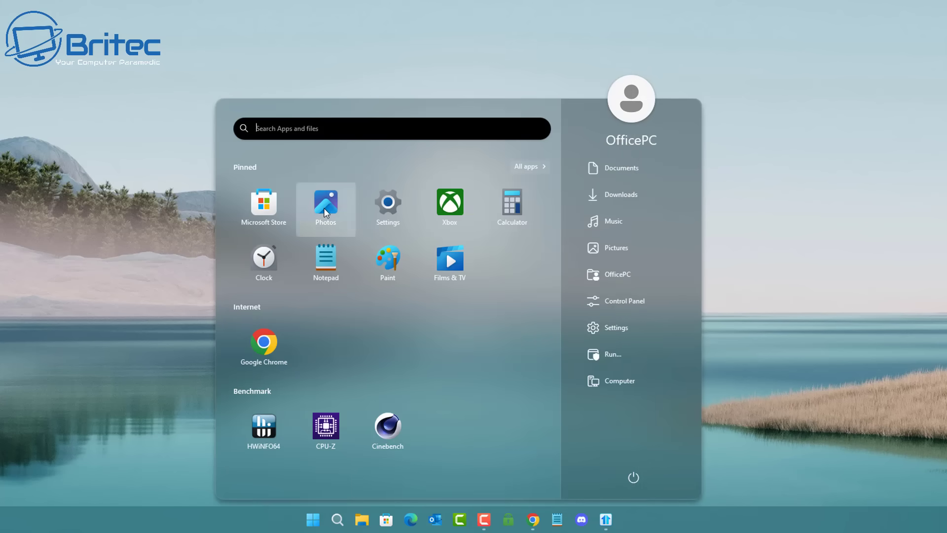
Unpin the Xbox and Clock tiles from the Pinned apps.
right_click(451, 210)
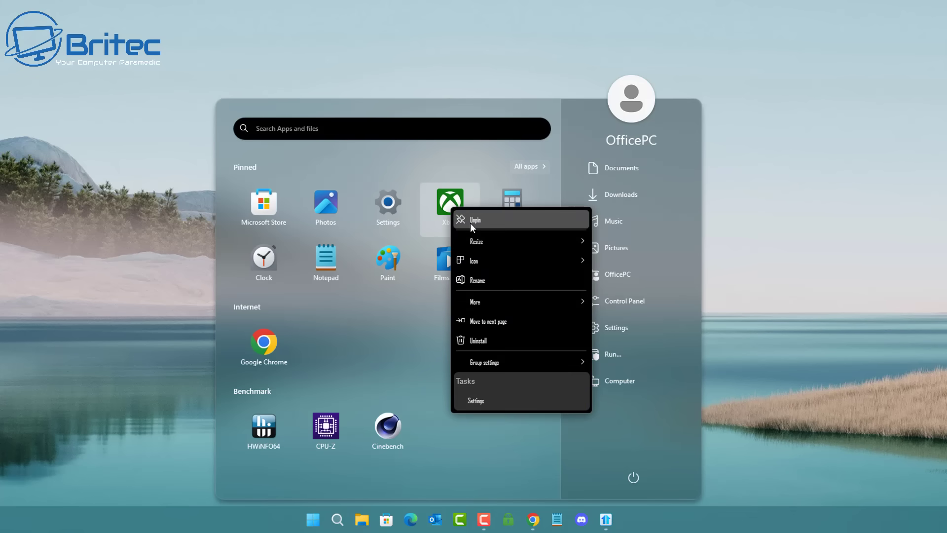
left_click(470, 222)
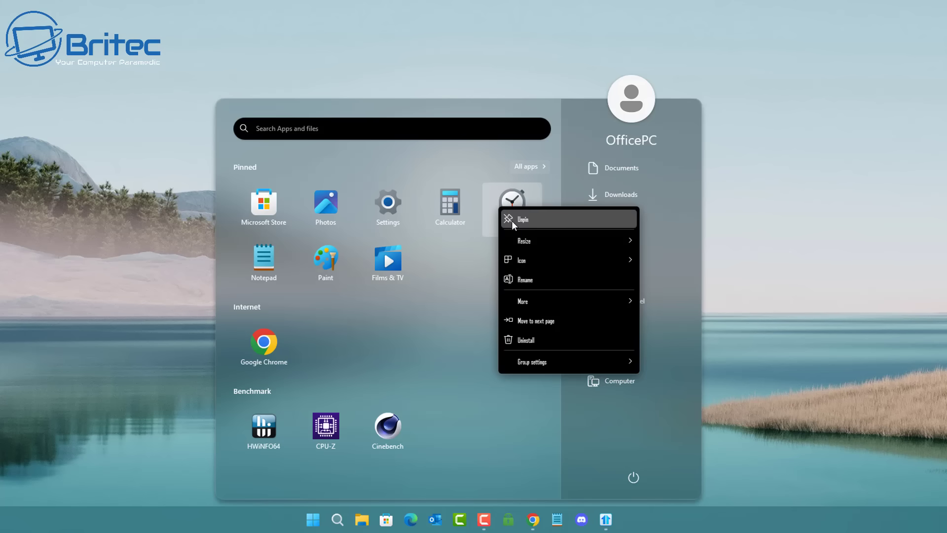
left_click(517, 225)
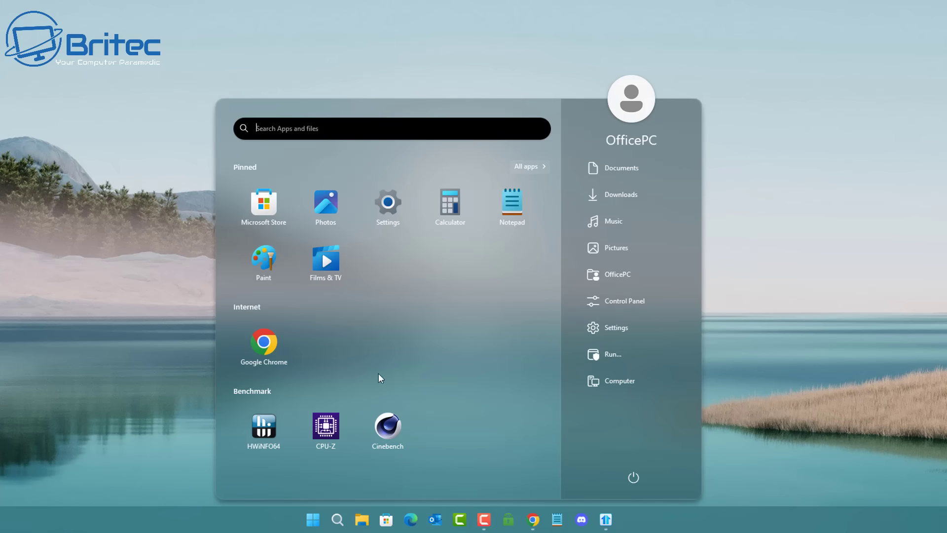
Look at the Start menu's add options, dismiss them and close the menu.
right_click(454, 433)
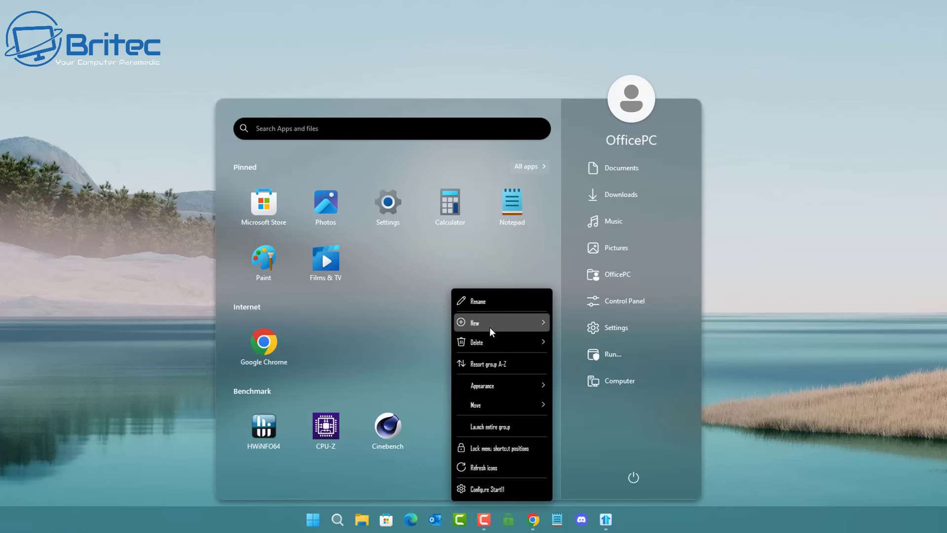
mouse_move(491, 332)
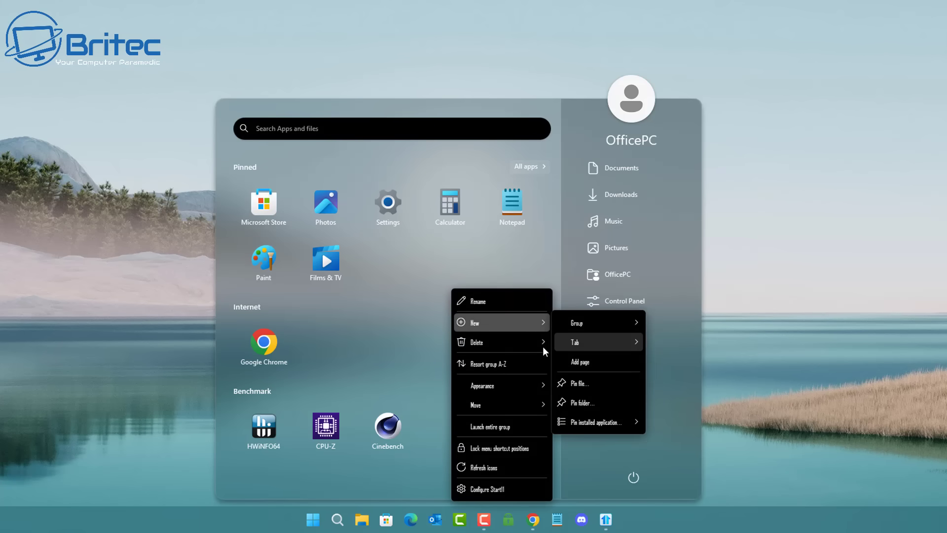
left_click(495, 385)
key("Escape")
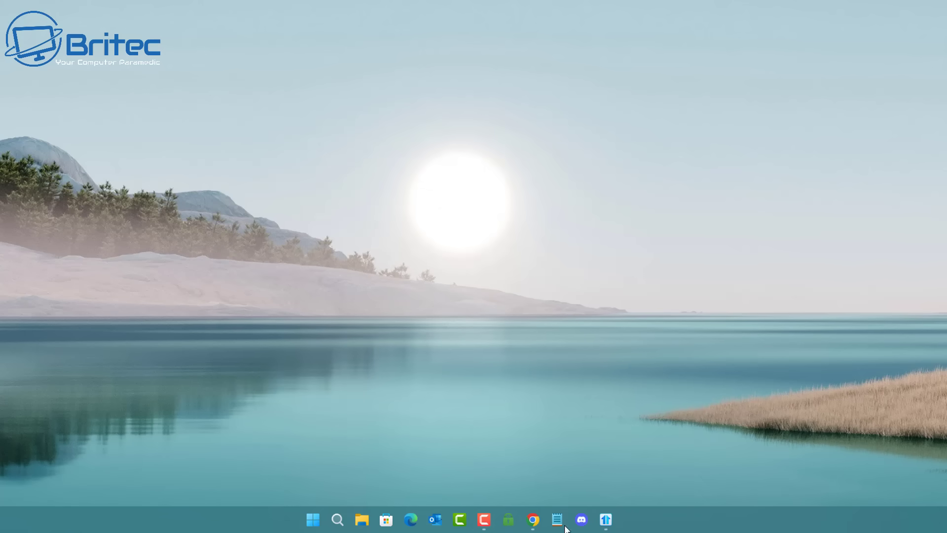
View Start11's Configure menu page, return to the style choices, and minimise the window.
left_click(605, 519)
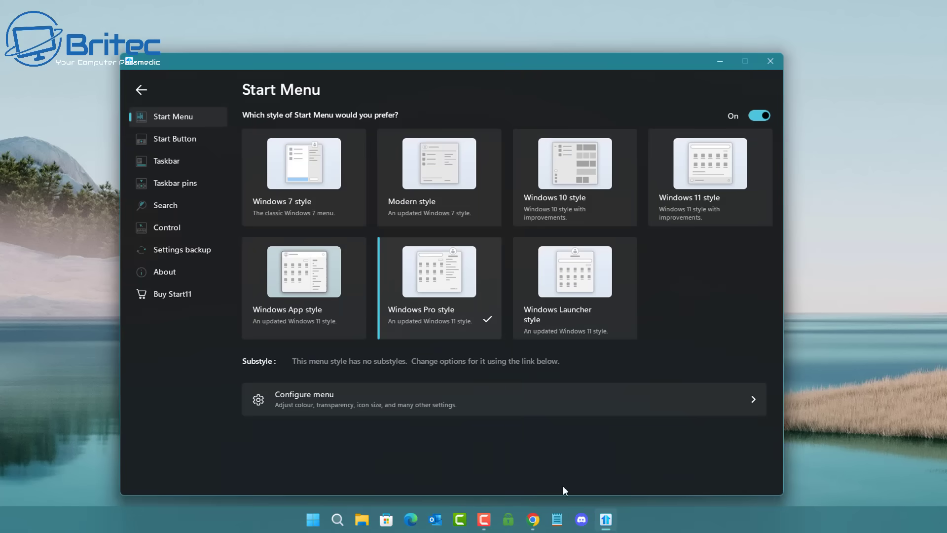
left_click(463, 405)
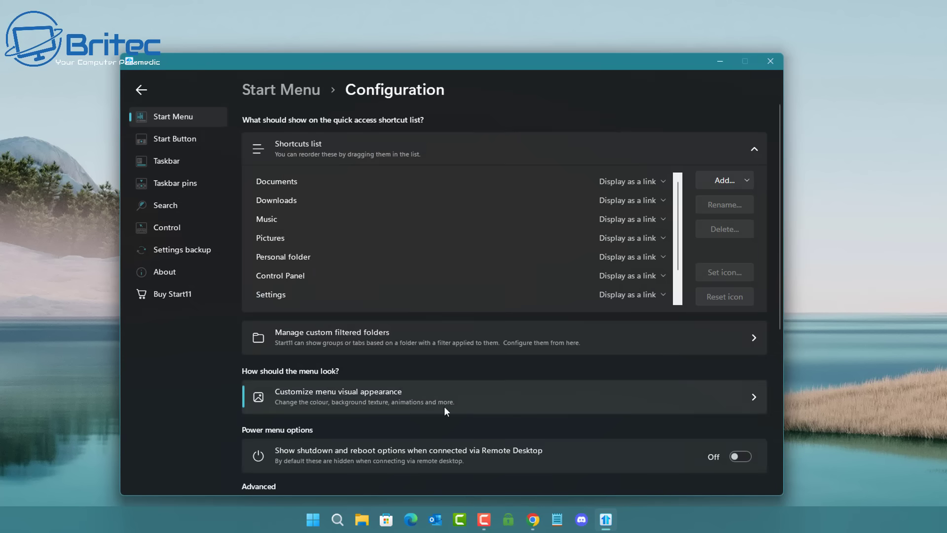
left_click(141, 92)
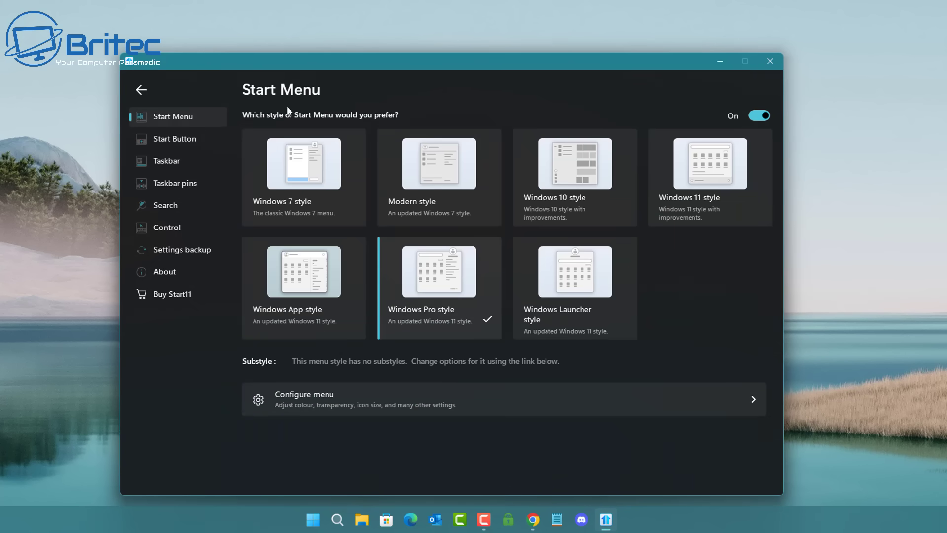
left_click(718, 61)
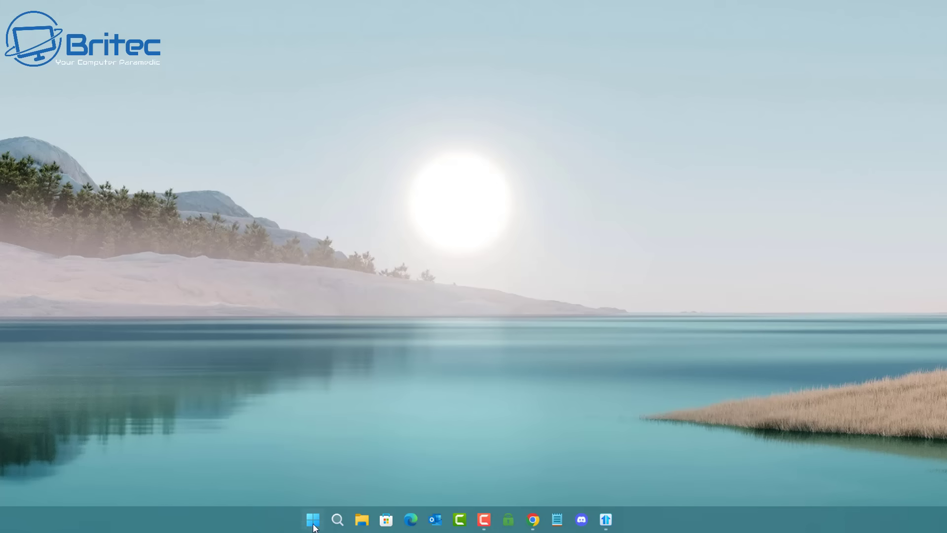
key("super")
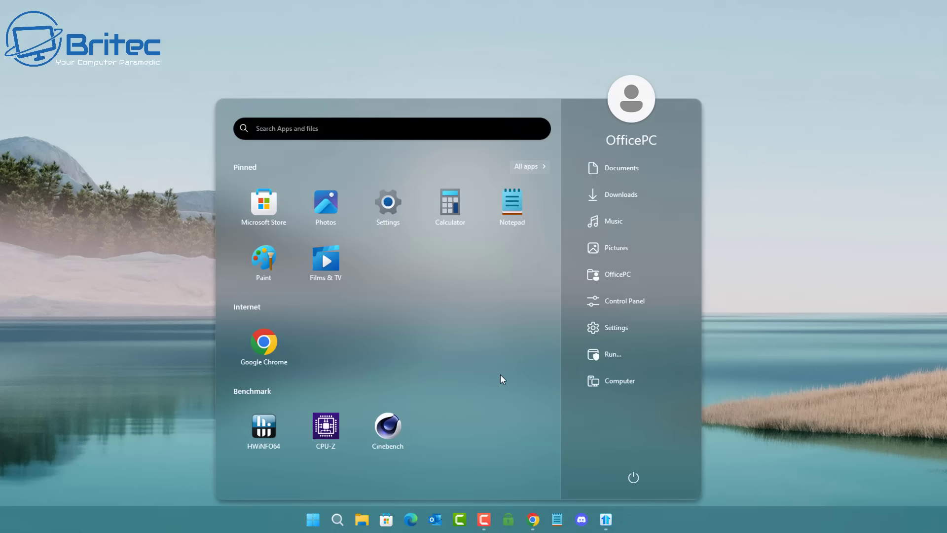
mouse_move(533, 399)
left_click(529, 391)
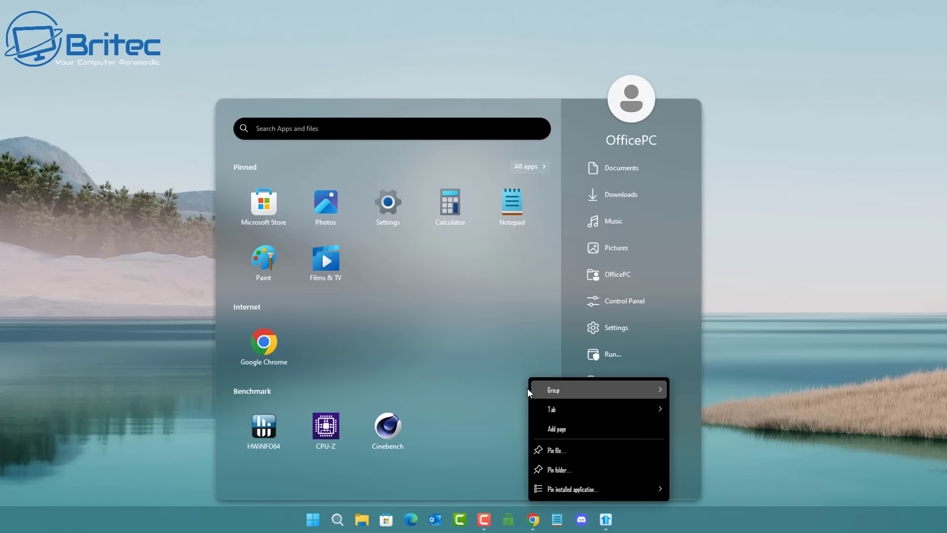
left_click(493, 454)
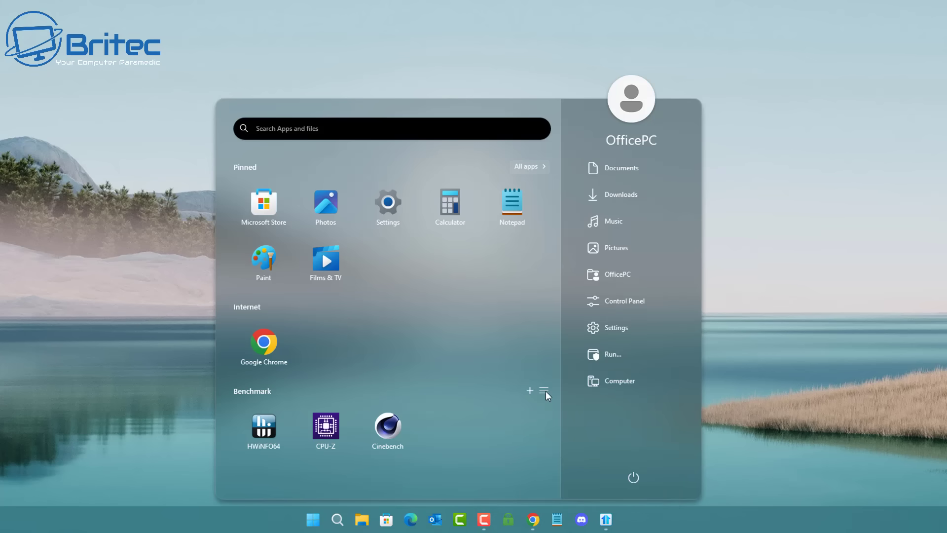
left_click(544, 391)
left_click(515, 424)
left_click(529, 167)
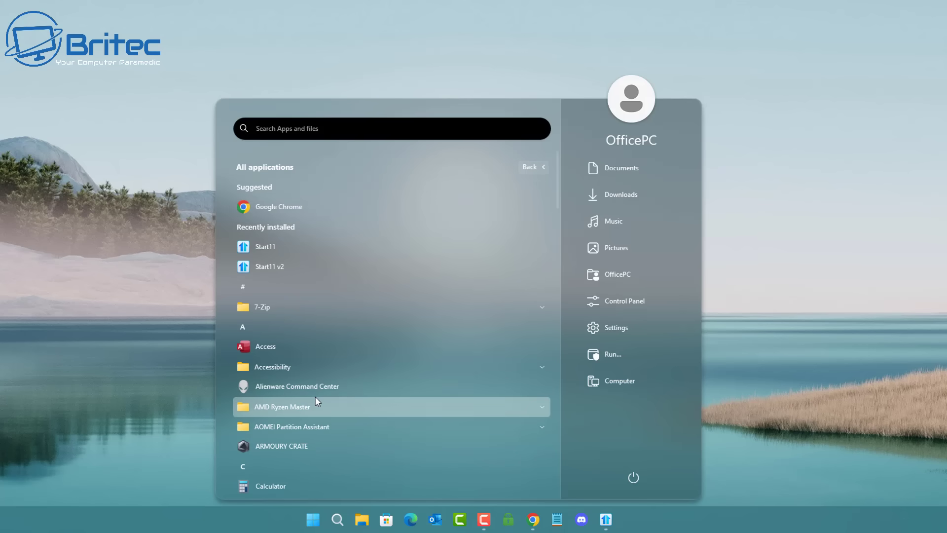
scroll(315, 397, "down", 3)
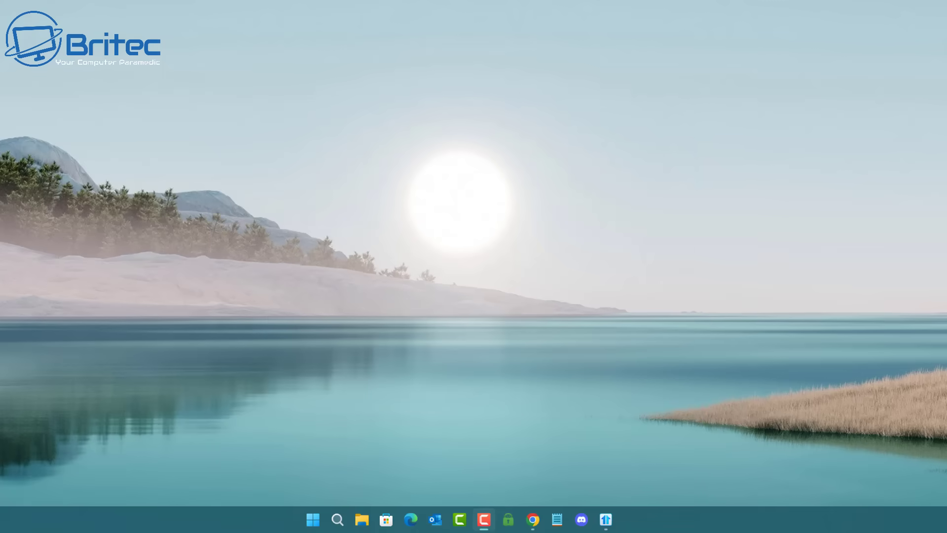
Make the Start menu taller to reveal Productivity and narrower so apps sit four per row.
left_click(318, 527)
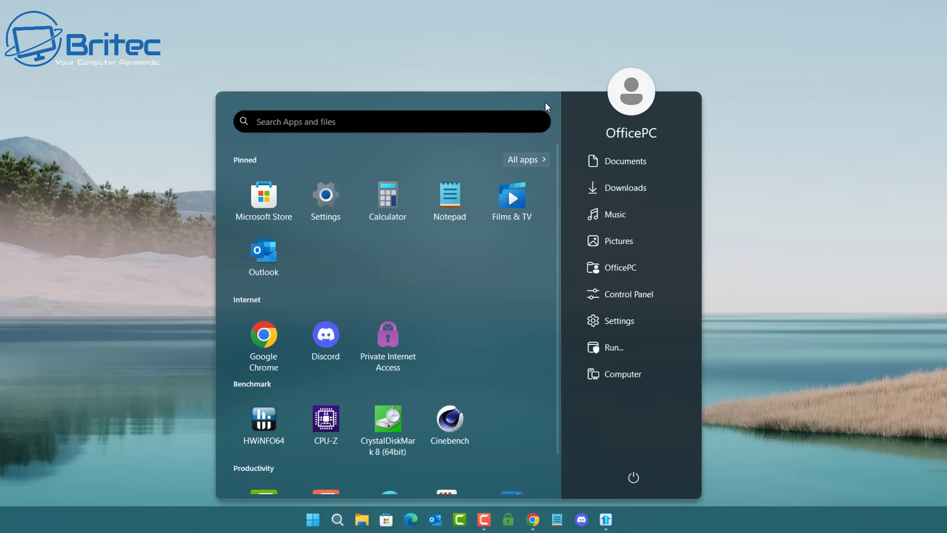
right_click(579, 104)
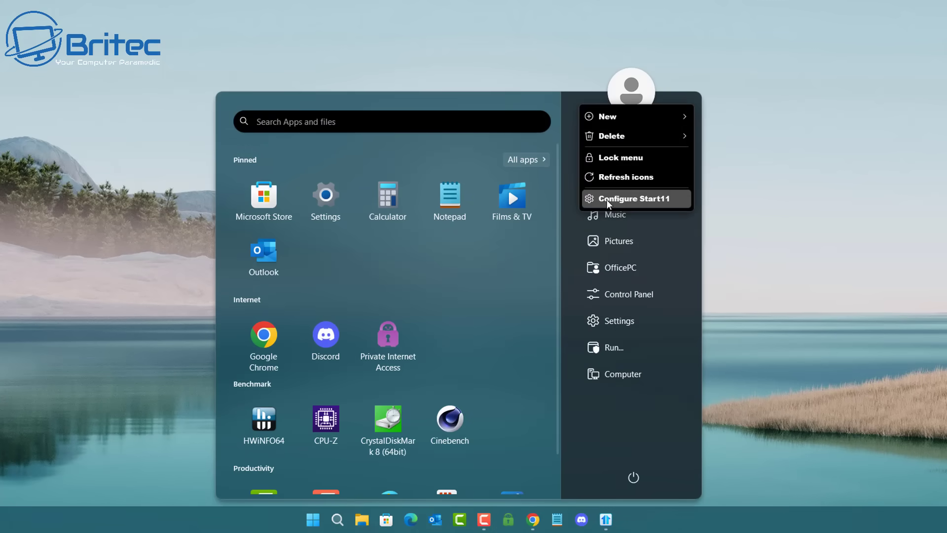
right_click(392, 103)
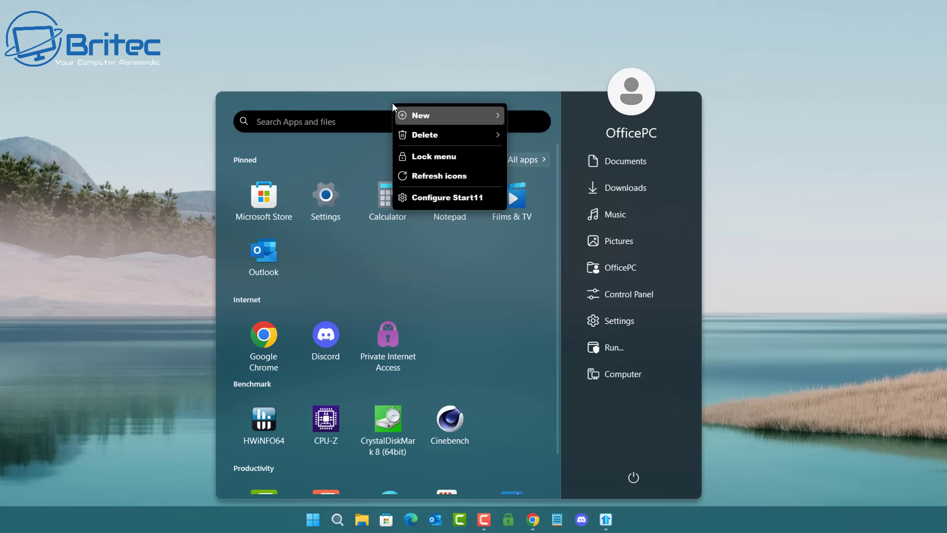
left_click(351, 102)
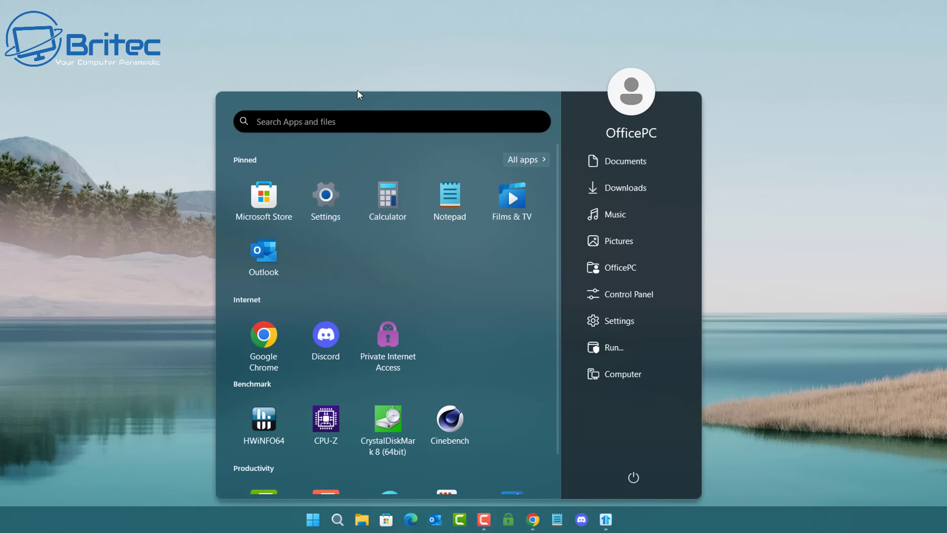
left_click_drag(355, 91, 361, 54)
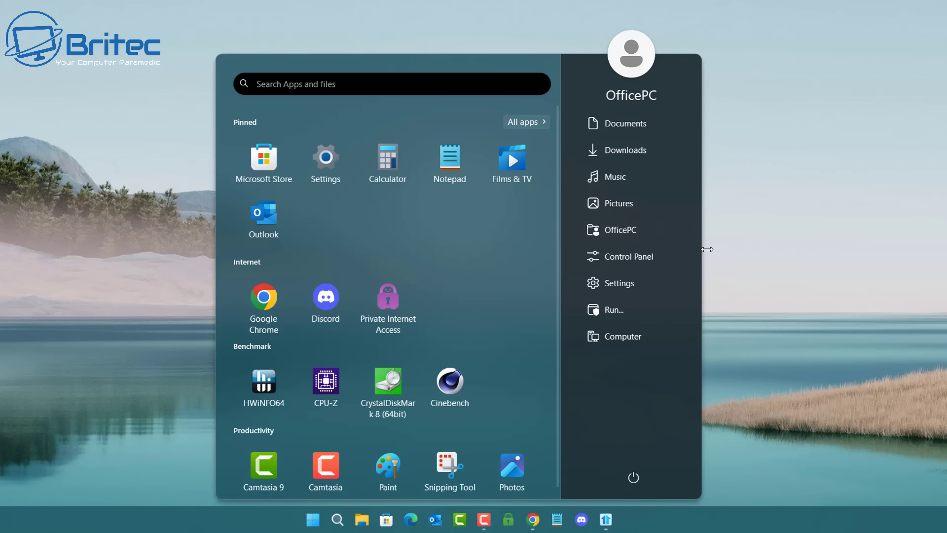
left_click_drag(703, 249, 654, 248)
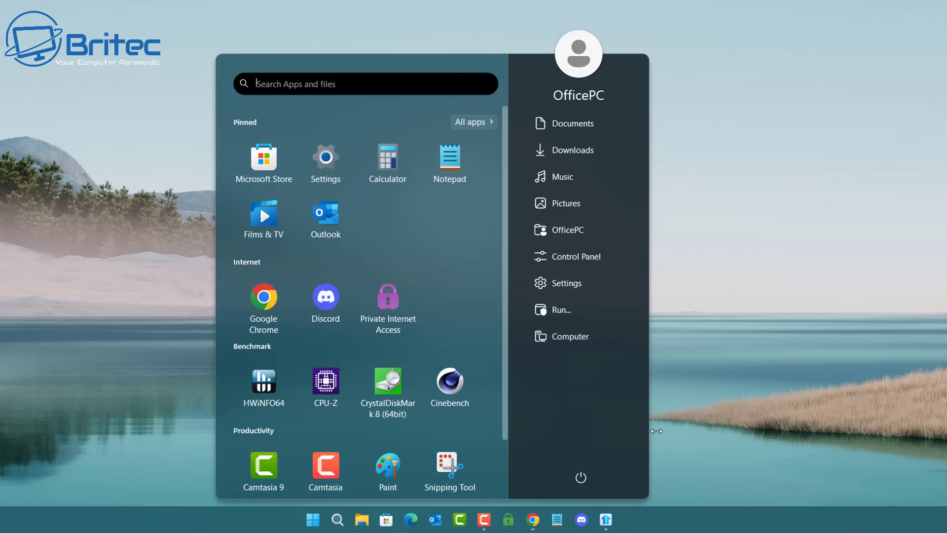
left_click_drag(656, 431, 695, 427)
Reopen the Start menu and drag its right edge to widen it slightly.
left_click(714, 436)
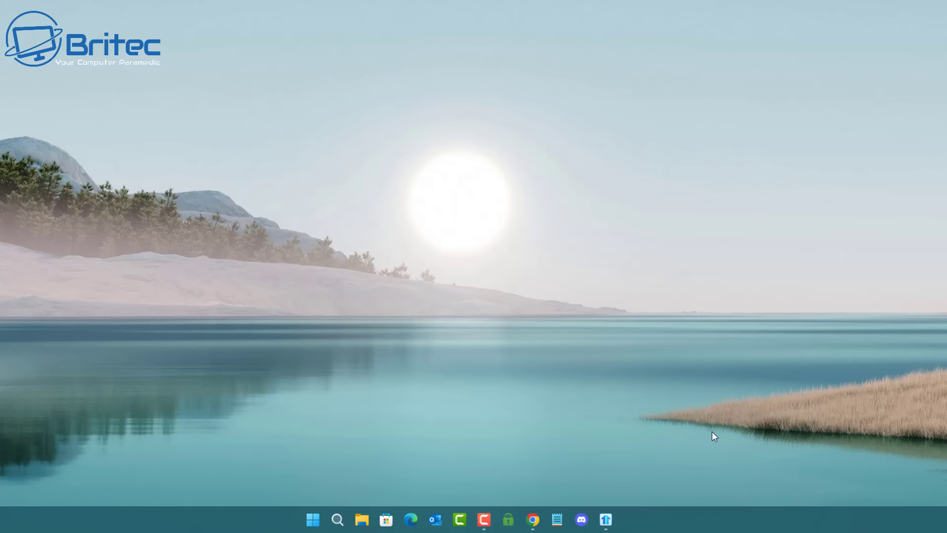
left_click(312, 519)
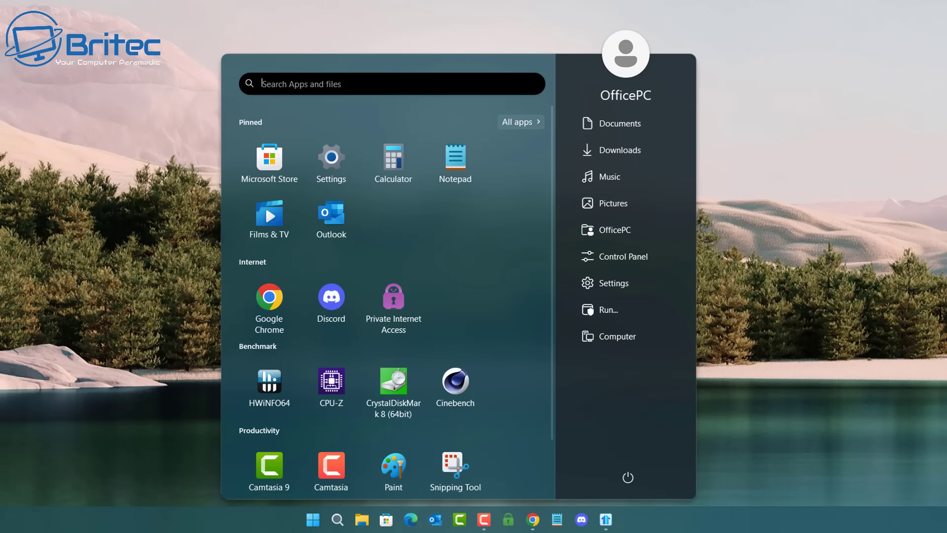
key("Escape")
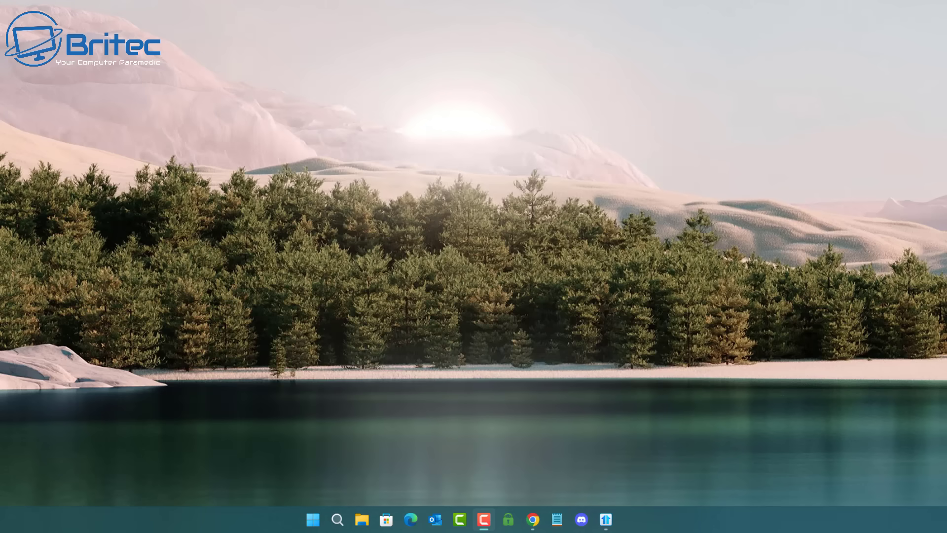
left_click(318, 518)
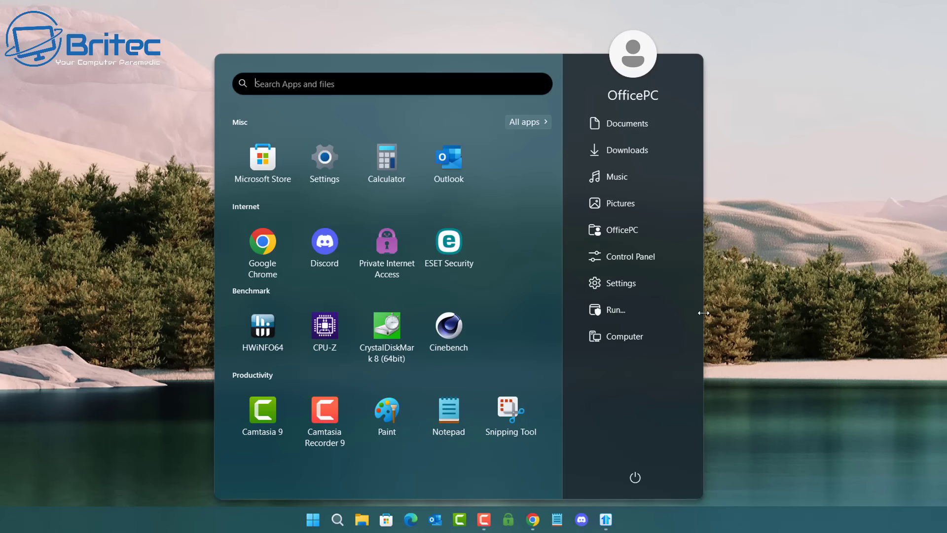
mouse_move(704, 312)
left_mouse_down()
mouse_move(772, 307)
mouse_move(567, 308)
mouse_move(789, 307)
mouse_move(695, 322)
left_mouse_up()
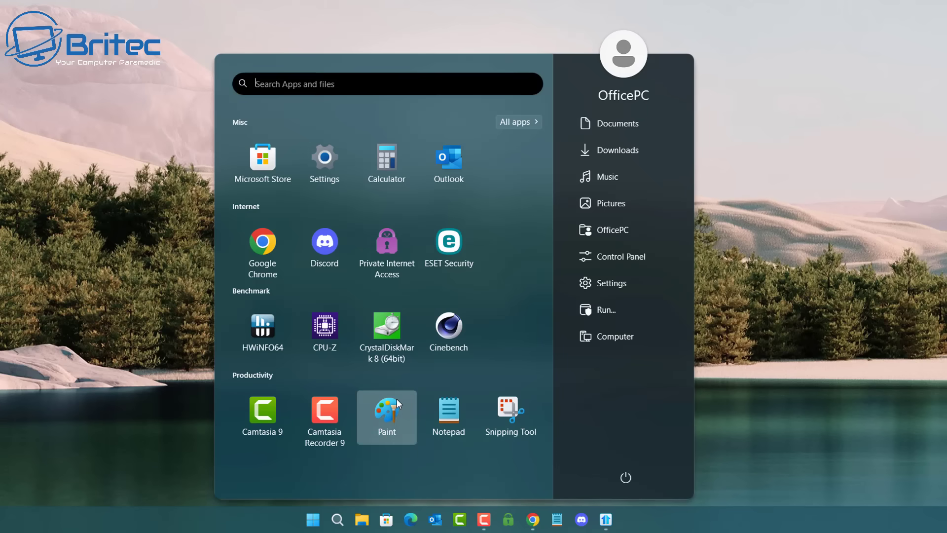
right_click(265, 469)
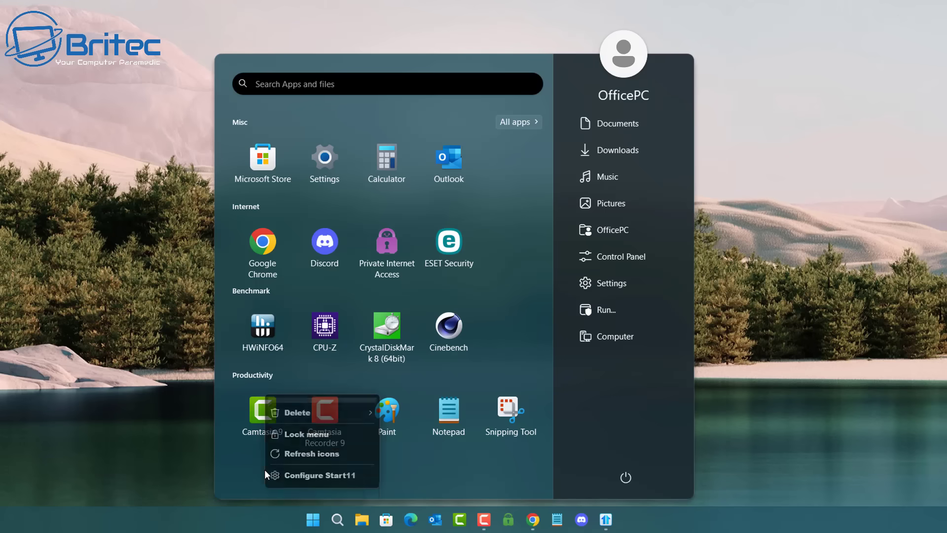
mouse_move(320, 407)
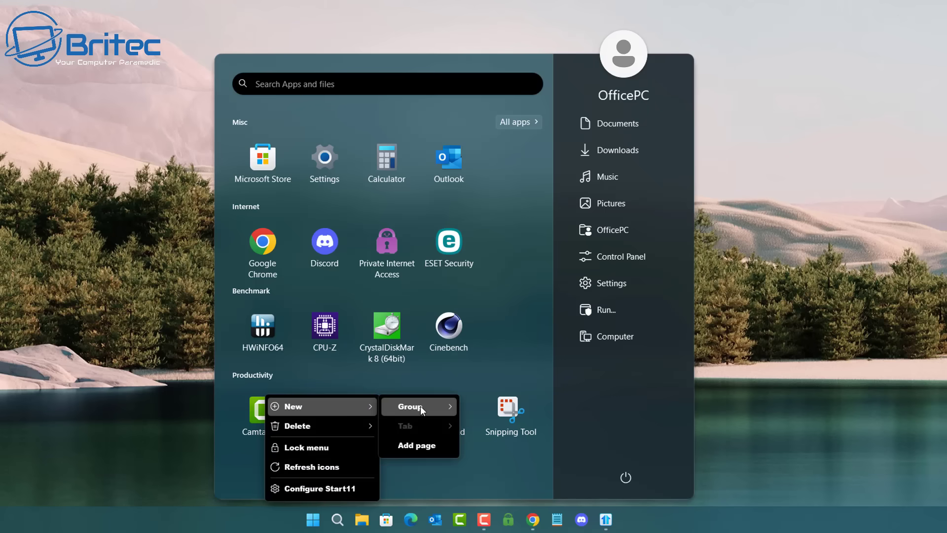
mouse_move(421, 405)
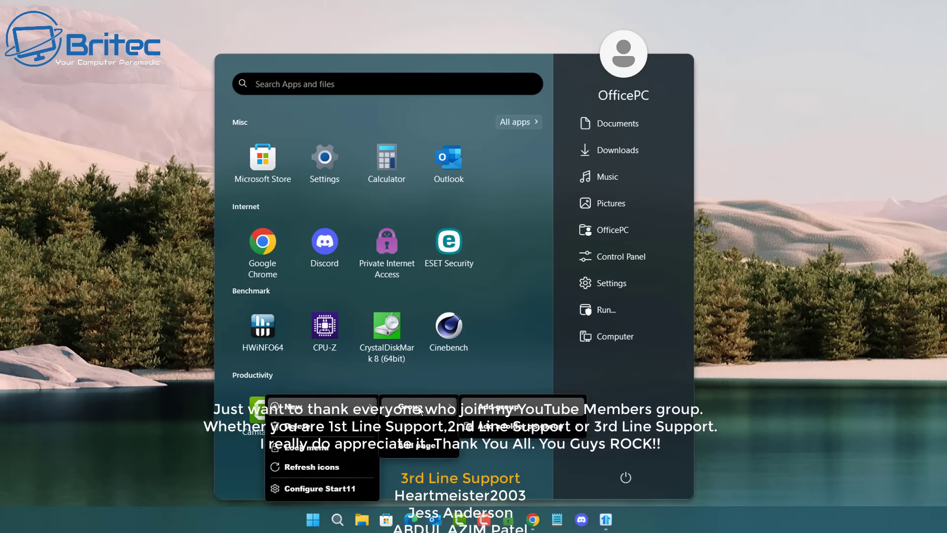
left_click(325, 441)
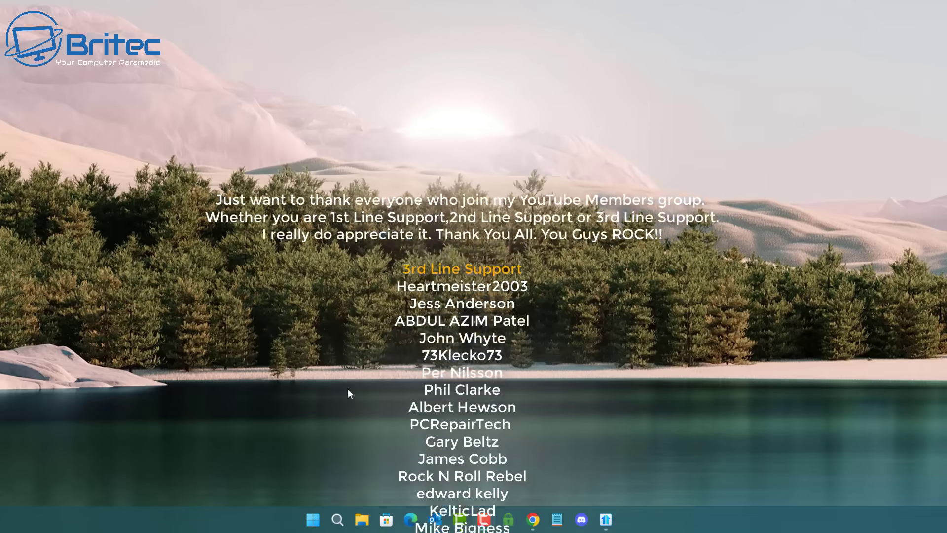
left_click(311, 518)
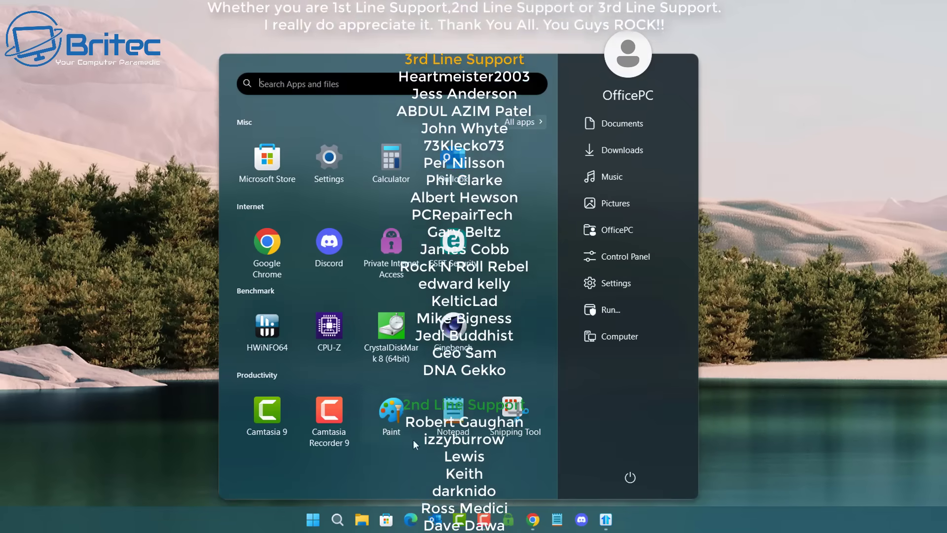